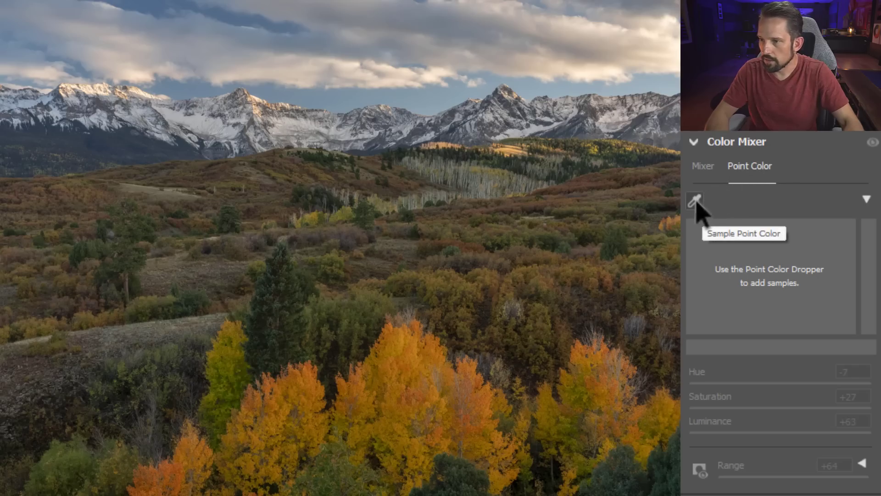
# Switch the Color Mixer to Point Color and arm the Sample Point Color dropper
pyautogui.click(705, 167)
pyautogui.click(746, 166)
pyautogui.click(696, 202)
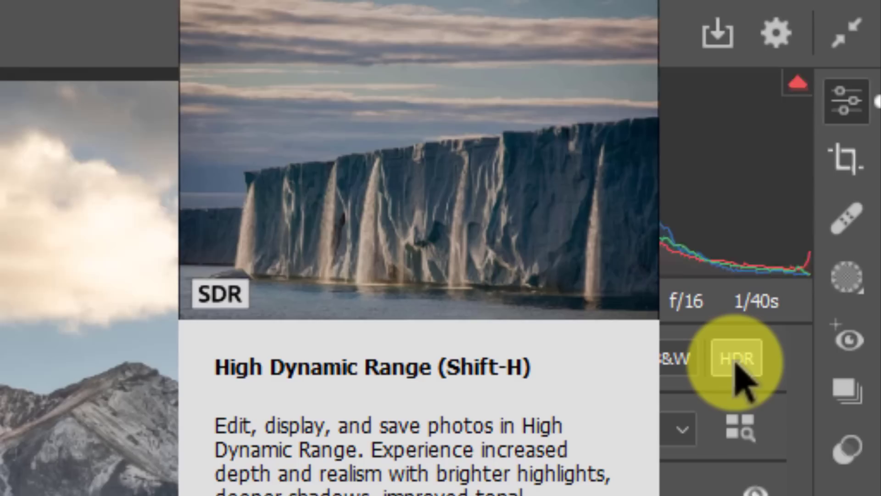
# Enable HDR editing for _DSC0467.ARW from the Edit row
pyautogui.click(735, 365)
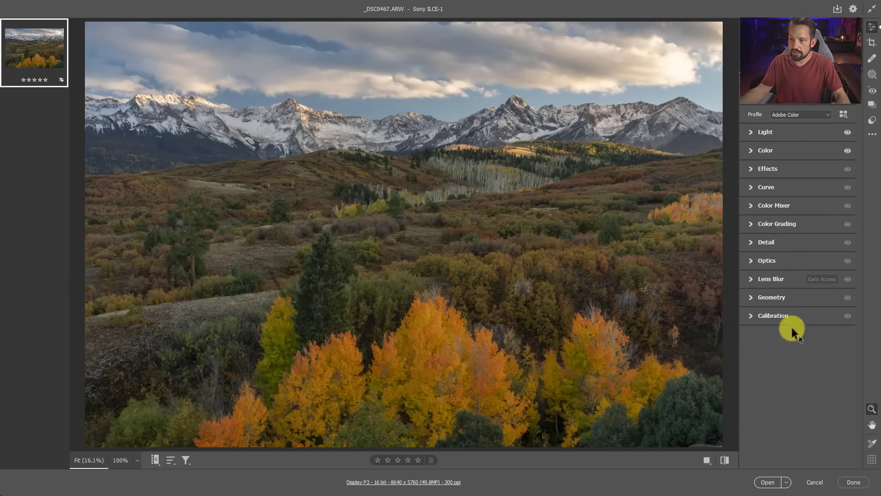
pyautogui.click(752, 278)
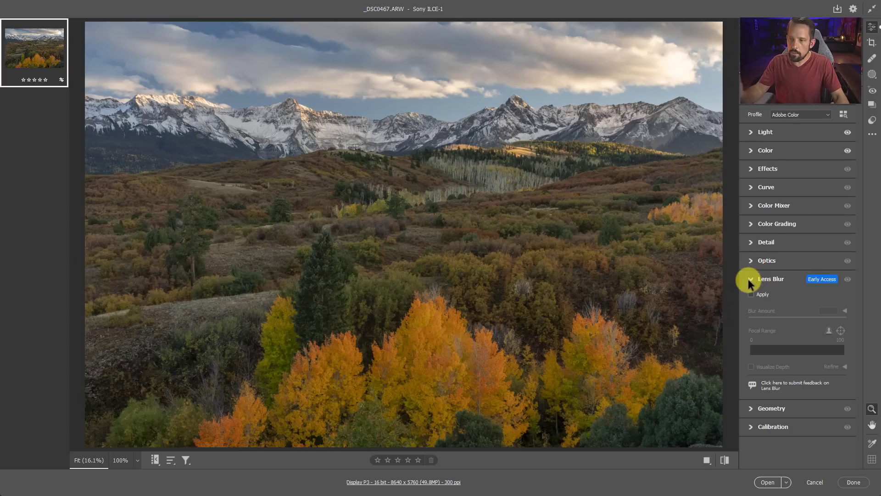
pyautogui.click(749, 279)
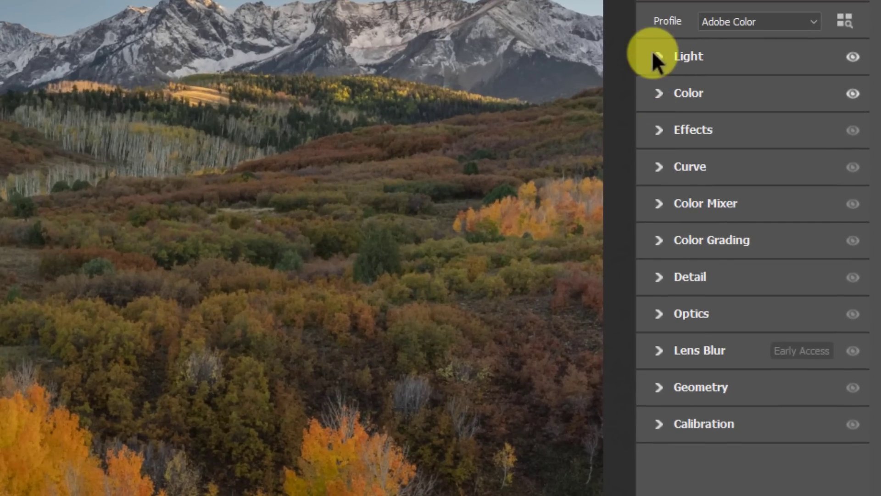
pyautogui.click(653, 53)
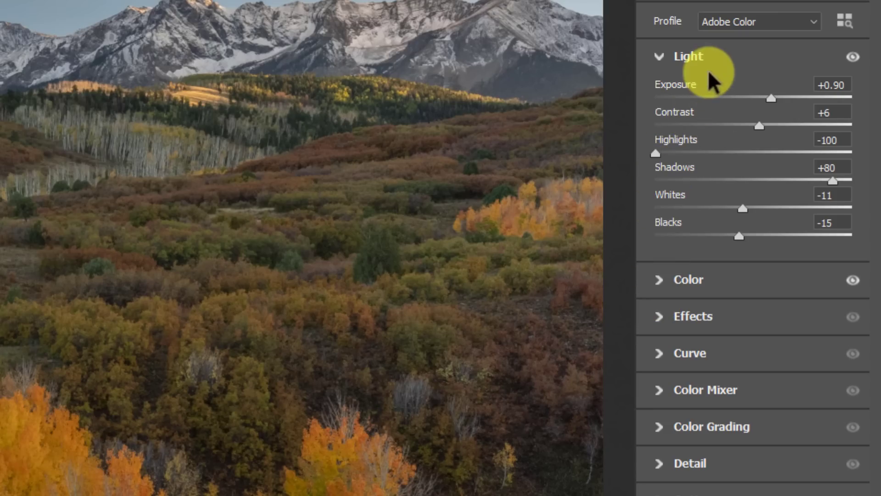
pyautogui.click(659, 288)
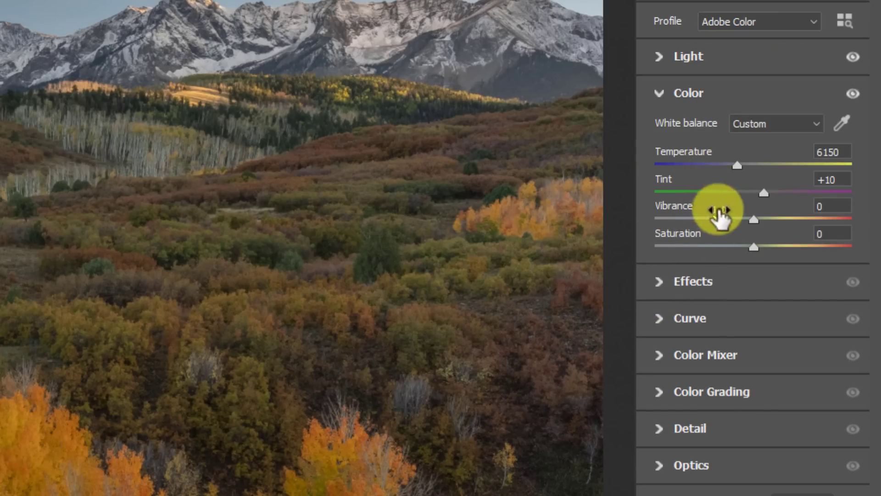
pyautogui.click(659, 57)
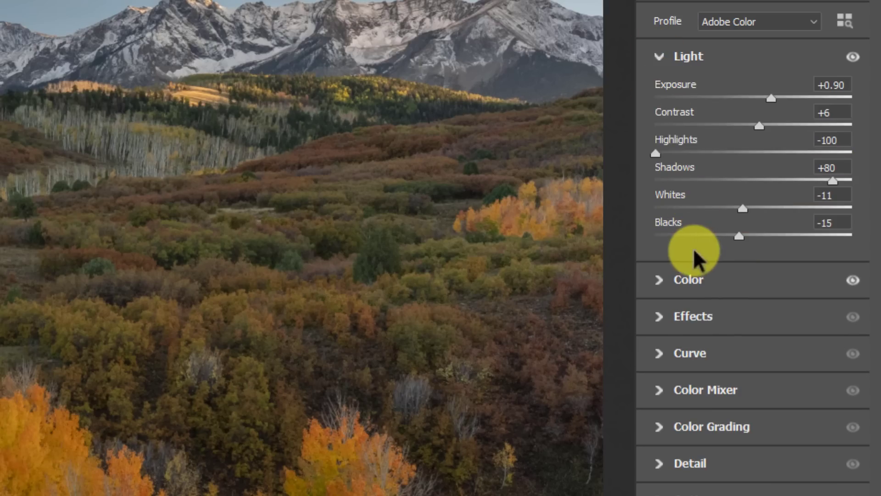
pyautogui.click(662, 315)
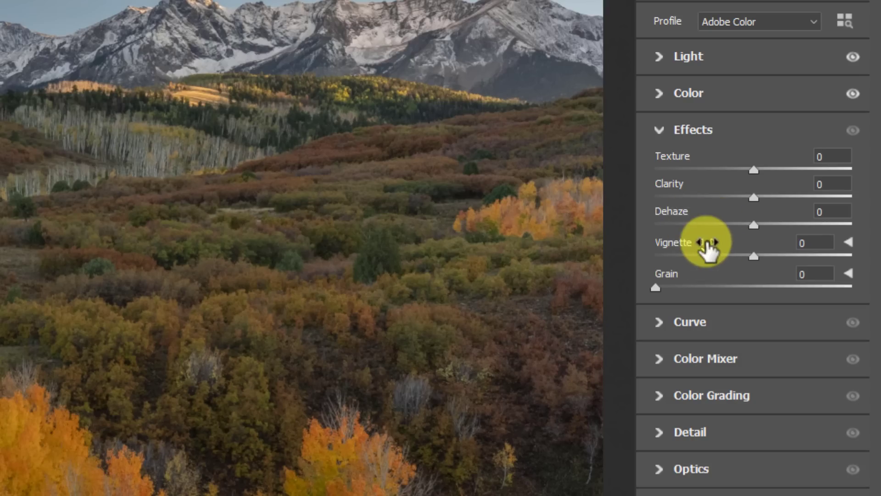
pyautogui.moveTo(708, 247)
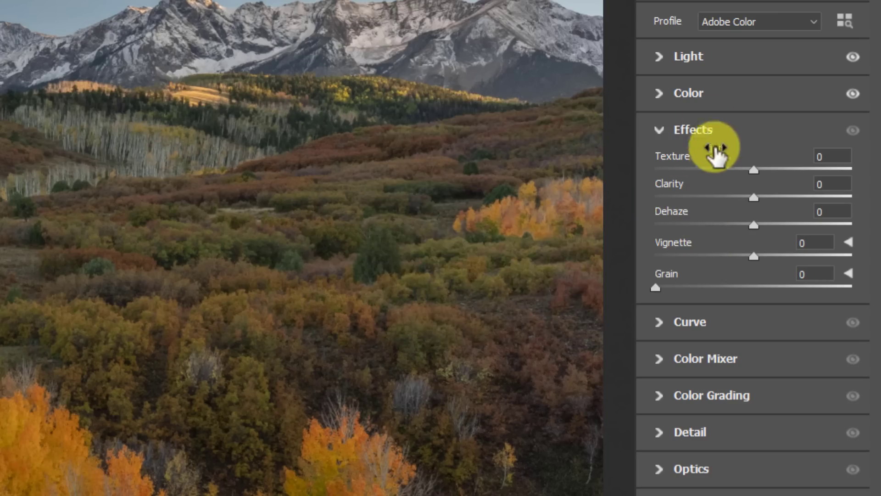
pyautogui.click(659, 130)
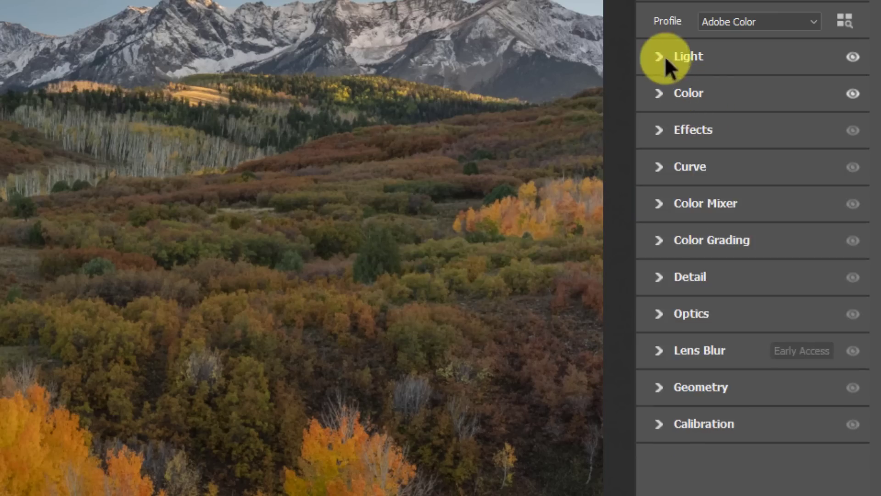
pyautogui.click(662, 54)
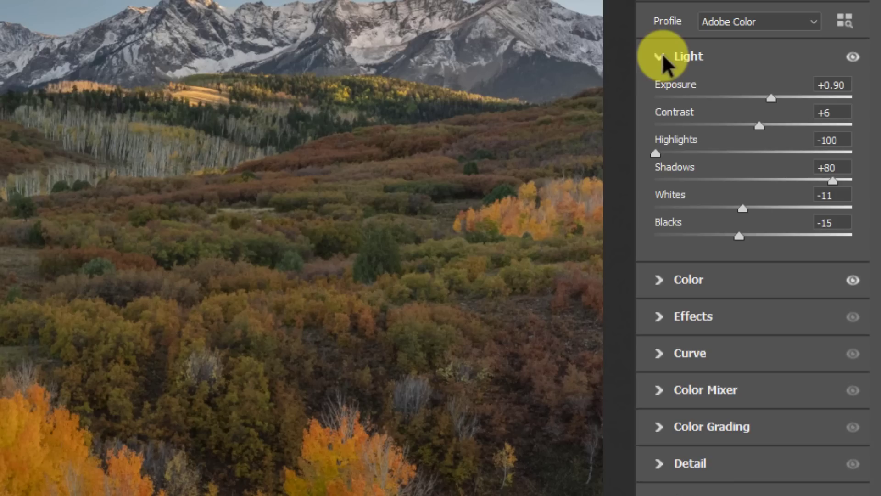
pyautogui.click(662, 51)
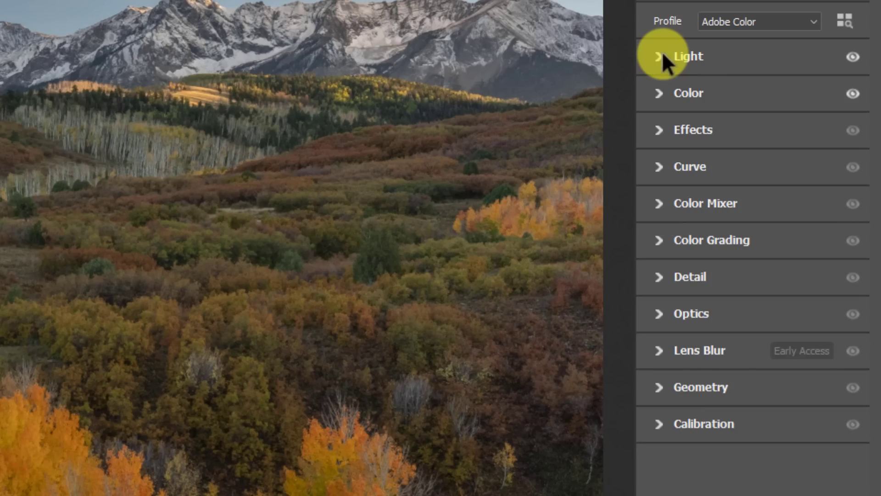
# Expand the Color Mixer and switch to the standard Mixer sliders
pyautogui.click(658, 204)
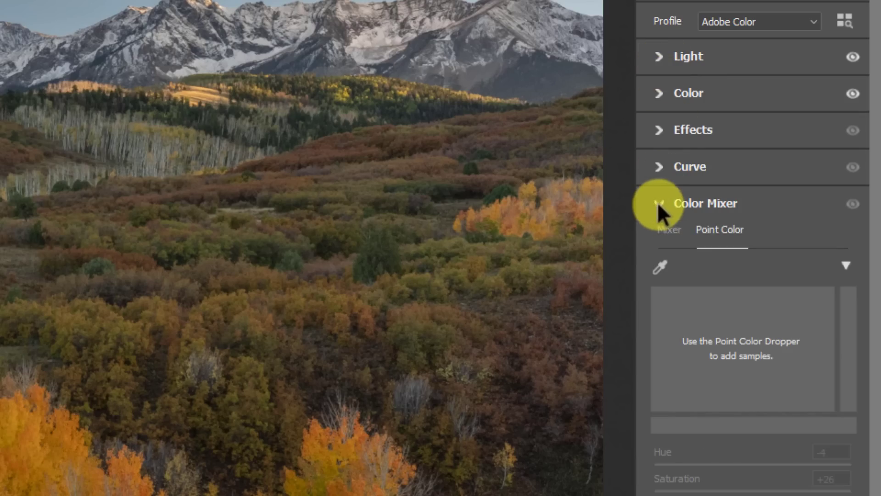
pyautogui.click(670, 230)
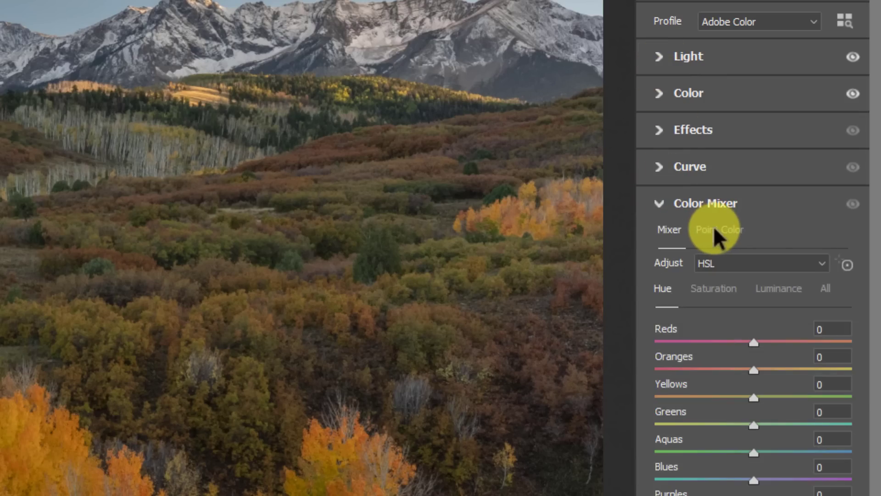
pyautogui.click(720, 230)
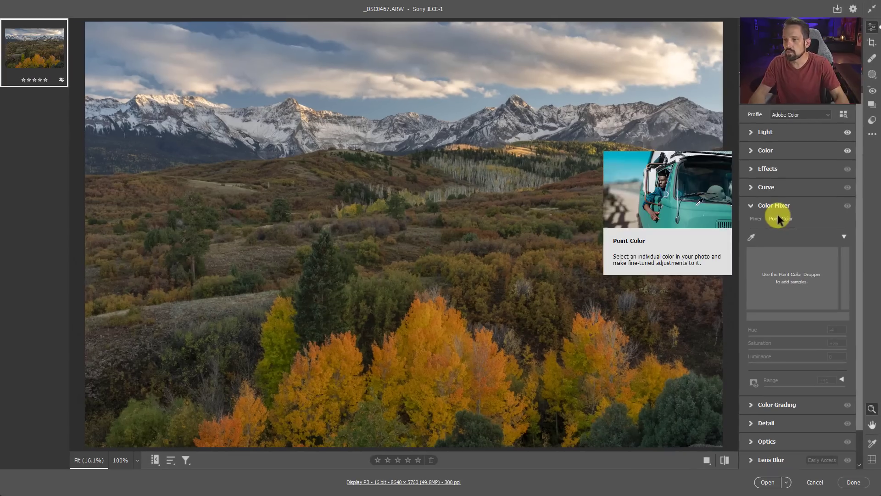
pyautogui.click(757, 218)
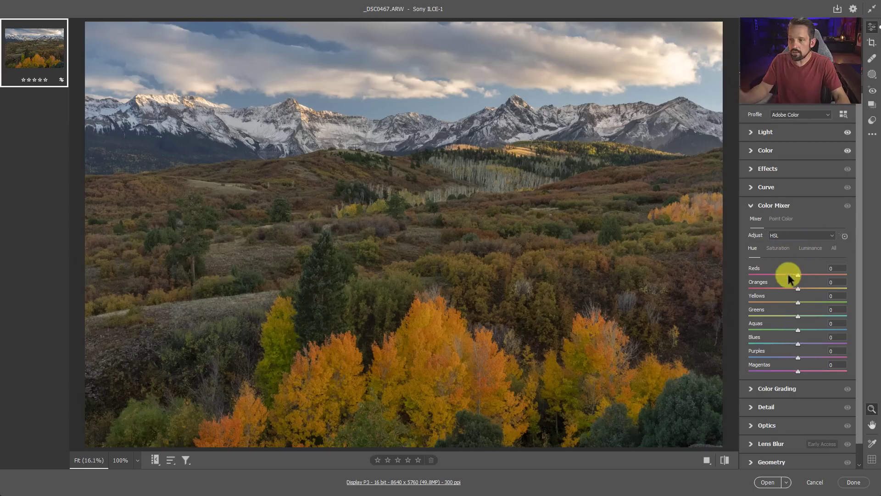
# Set Adjust to Color and give the yellows Hue +5 and Luminance +1
pyautogui.click(797, 236)
pyautogui.click(792, 251)
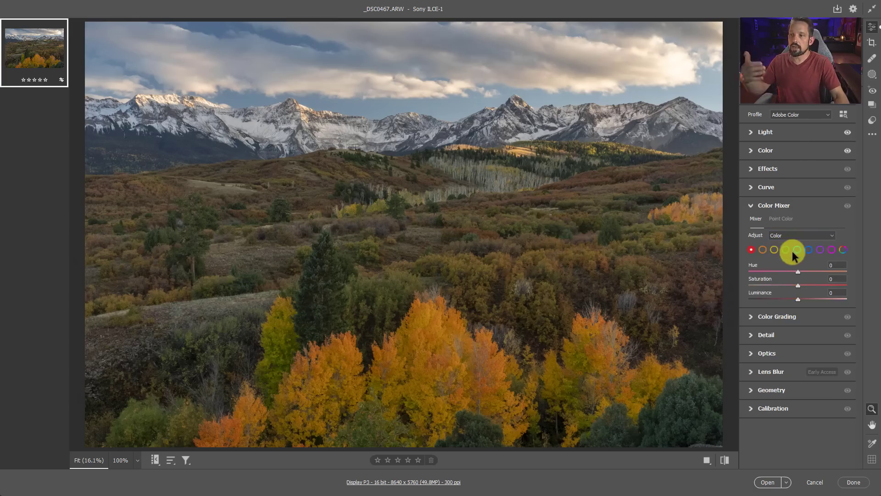
pyautogui.click(774, 250)
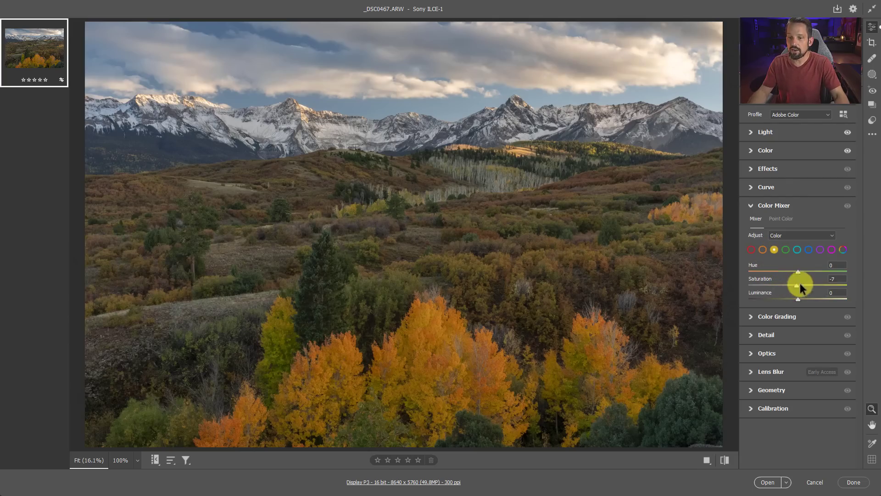
pyautogui.moveTo(797, 271); pyautogui.dragTo(801, 272)
pyautogui.click(798, 298)
# Bring the Color Mixer back to its Point Color options, ready to sample
pyautogui.click(781, 218)
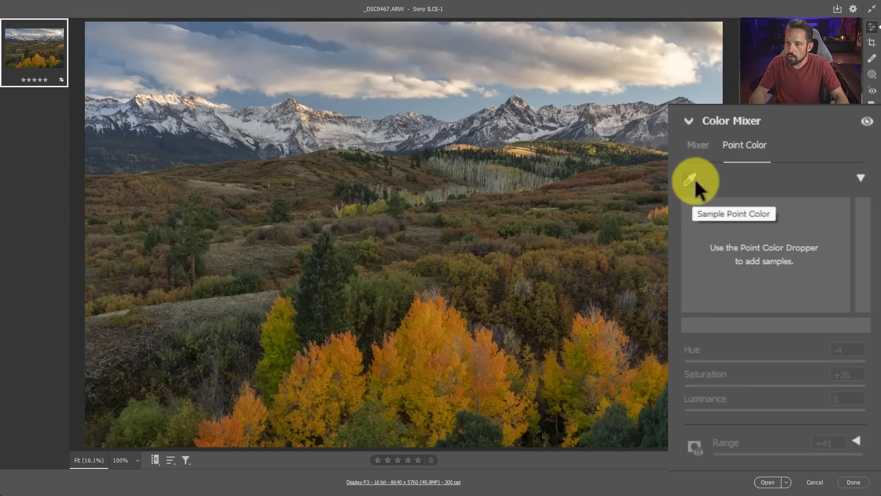
pyautogui.click(693, 177)
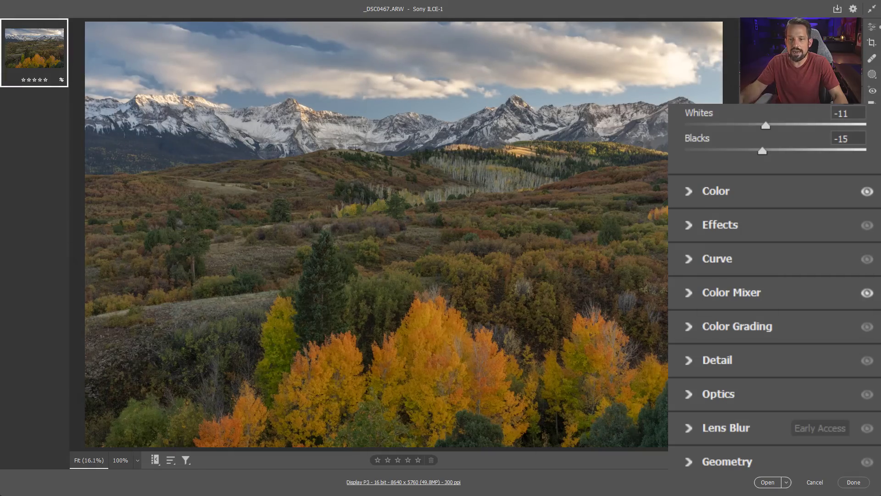
pyautogui.scroll(-4, 775, 294)
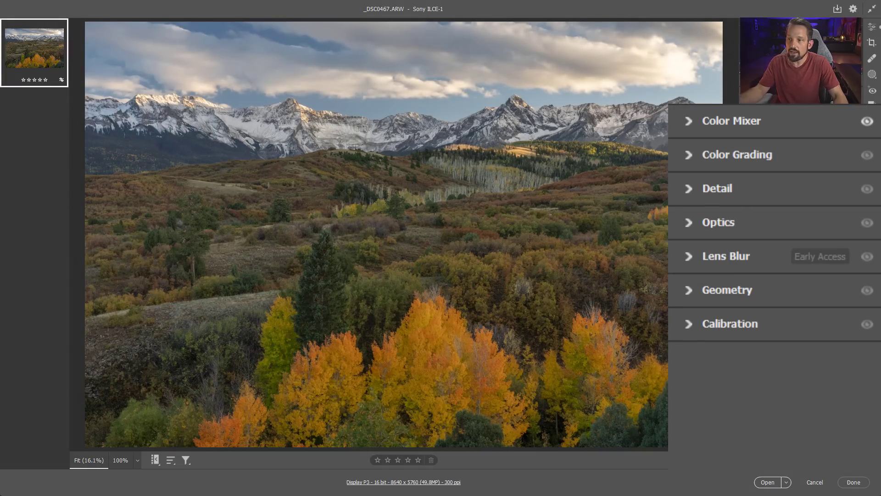
pyautogui.click(691, 124)
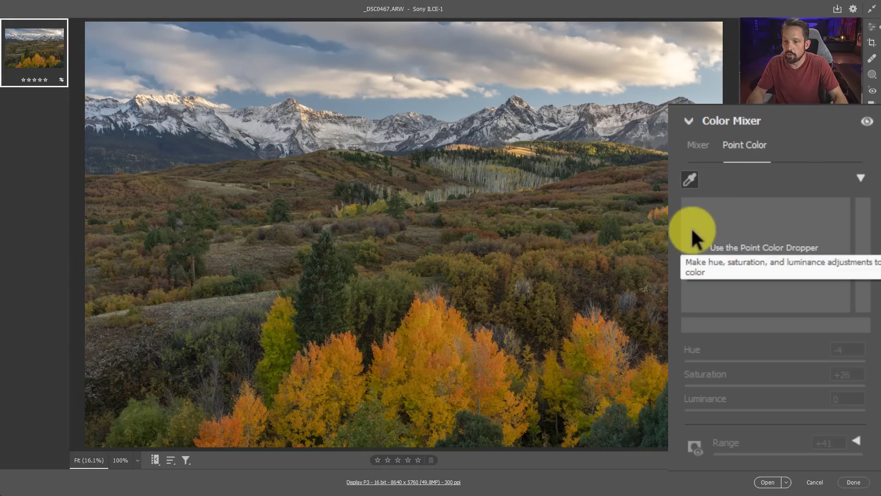
# Sample the orange of the aspen trees with the Point Color dropper
pyautogui.click(690, 179)
pyautogui.click(538, 385)
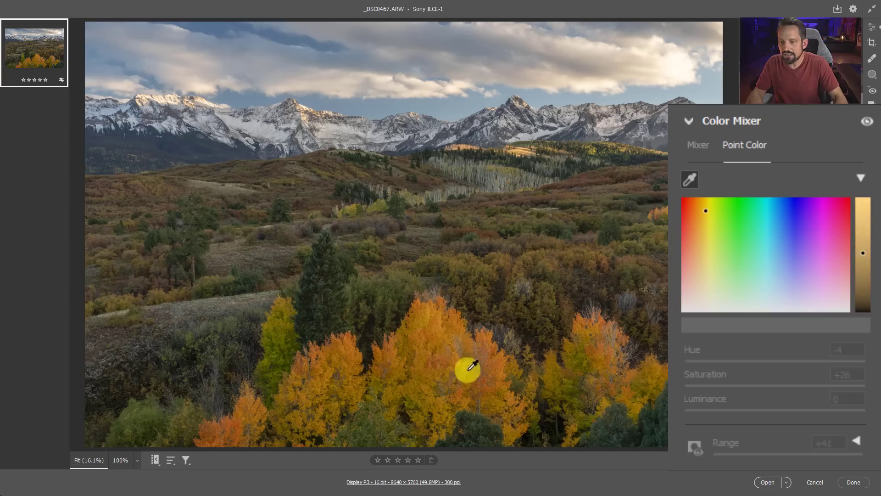
pyautogui.click(429, 313)
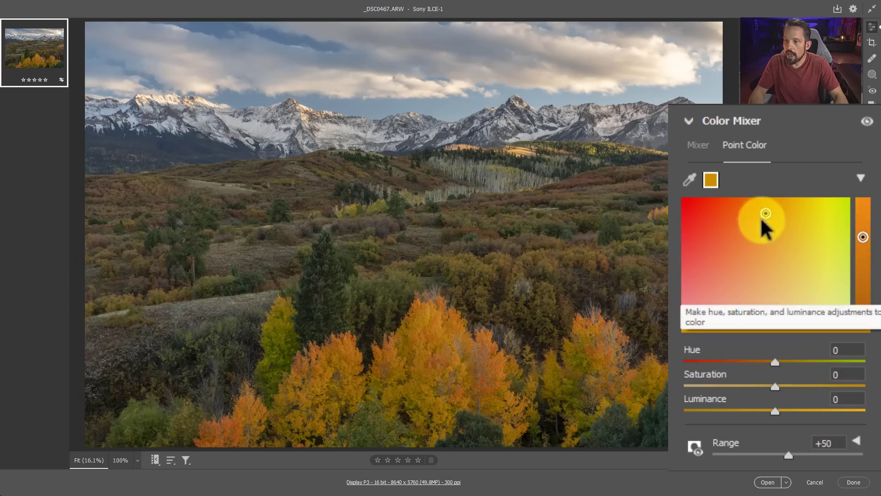
# Adjust the sampled orange to Hue -3 and Saturation +18
pyautogui.moveTo(766, 212)
pyautogui.mouseDown()
pyautogui.moveTo(740, 211)
pyautogui.moveTo(769, 213)
pyautogui.moveTo(760, 209)
pyautogui.moveTo(772, 233)
pyautogui.moveTo(765, 213)
pyautogui.mouseUp()
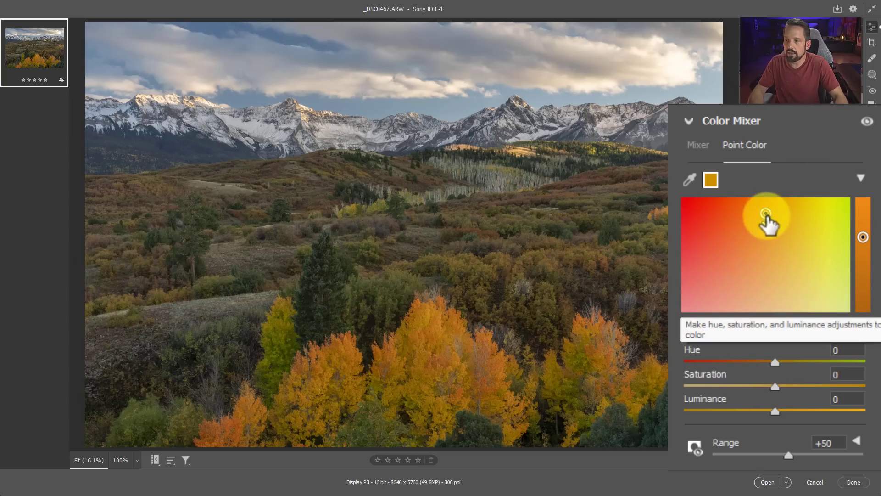
pyautogui.moveTo(765, 214)
pyautogui.mouseDown()
pyautogui.moveTo(777, 231)
pyautogui.moveTo(766, 216)
pyautogui.moveTo(788, 213)
pyautogui.moveTo(788, 269)
pyautogui.moveTo(768, 219)
pyautogui.moveTo(783, 214)
pyautogui.moveTo(784, 184)
pyautogui.moveTo(784, 206)
pyautogui.moveTo(766, 214)
pyautogui.mouseUp()
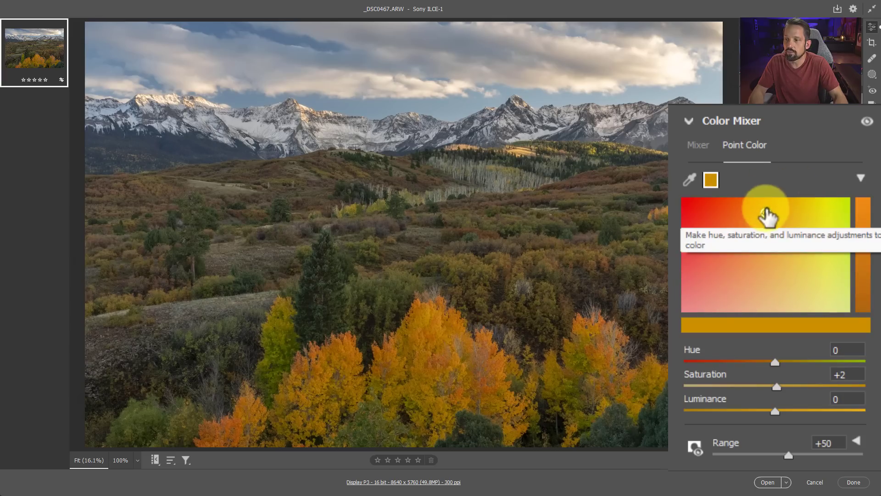
pyautogui.click(767, 255)
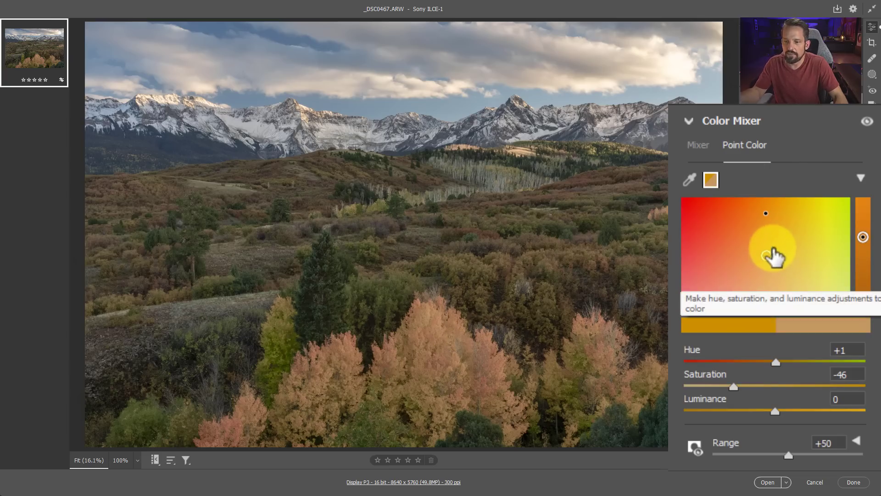
pyautogui.moveTo(766, 256); pyautogui.dragTo(666, 190)
pyautogui.moveTo(781, 189); pyautogui.dragTo(763, 219)
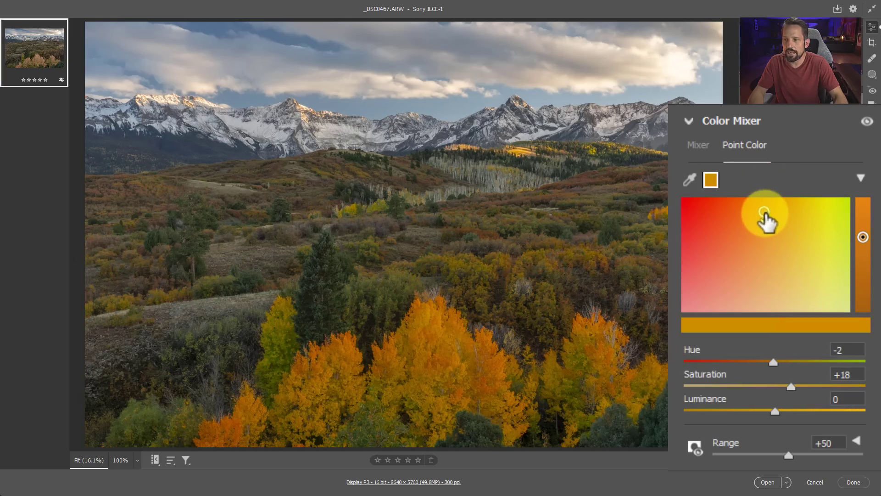
# Reset the Mixer yellows hue to 0 and go back to Point Color
pyautogui.click(700, 145)
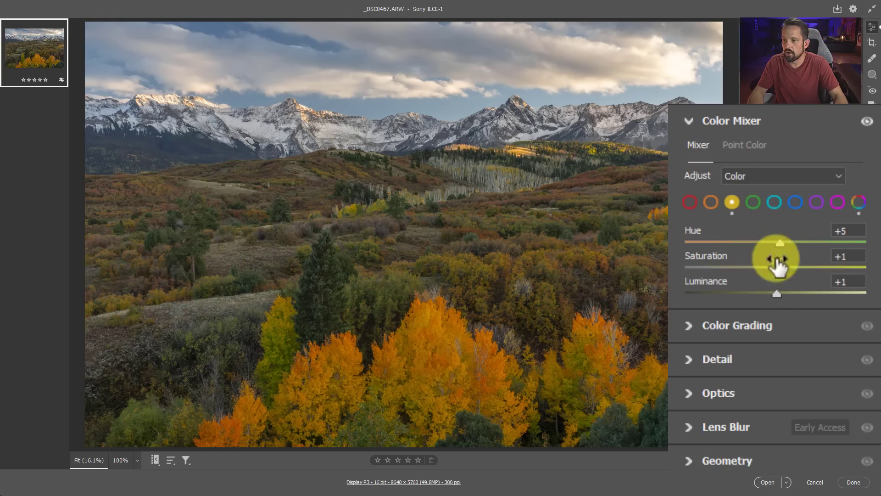
pyautogui.moveTo(778, 243); pyautogui.dragTo(685, 243)
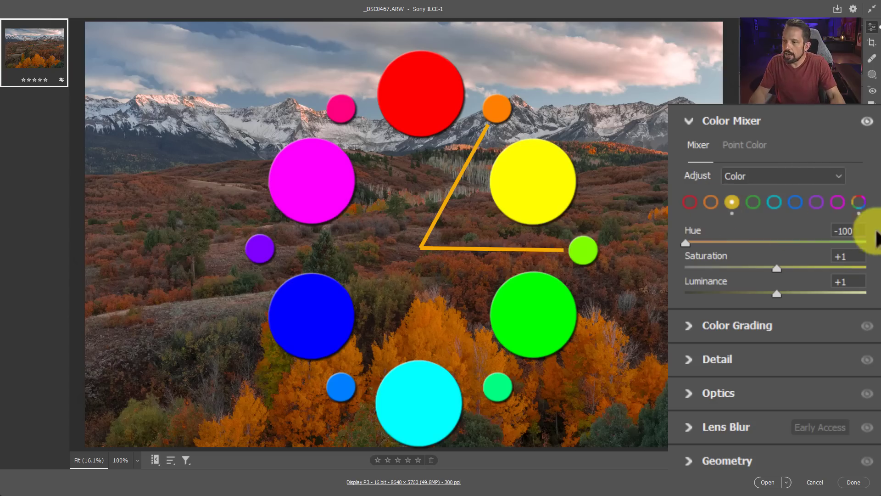
pyautogui.click(846, 229)
pyautogui.write('0')
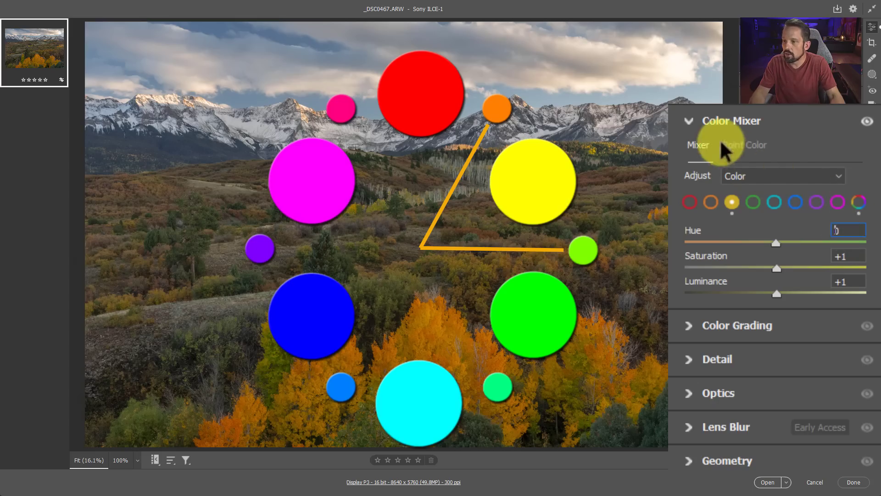
pyautogui.click(728, 144)
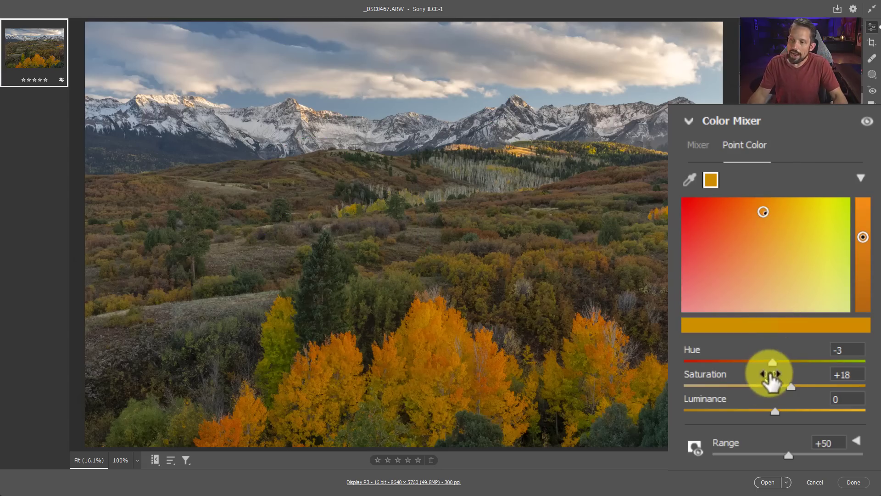
# Set the orange point colour to Hue +5, Saturation +24 and Luminance +46
pyautogui.moveTo(772, 361)
pyautogui.mouseDown()
pyautogui.moveTo(790, 359)
pyautogui.moveTo(769, 358)
pyautogui.mouseUp()
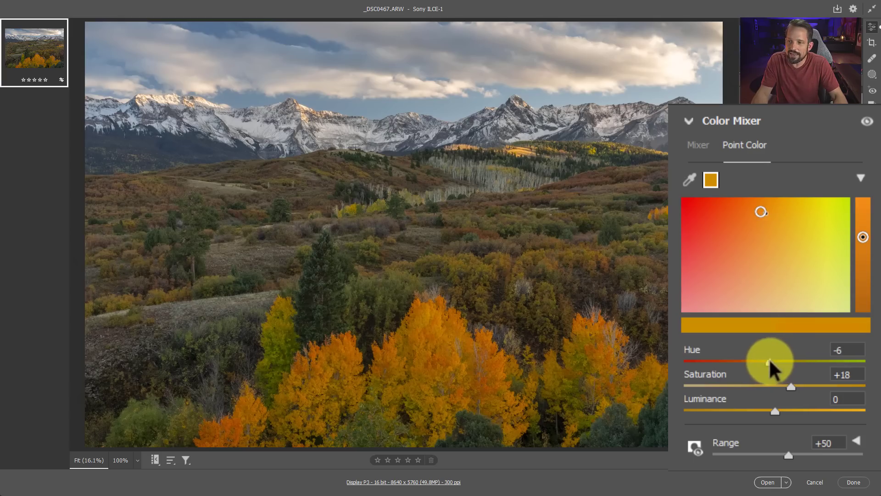
pyautogui.moveTo(760, 211)
pyautogui.mouseDown()
pyautogui.moveTo(767, 216)
pyautogui.moveTo(756, 230)
pyautogui.moveTo(779, 229)
pyautogui.moveTo(769, 209)
pyautogui.mouseUp()
pyautogui.moveTo(815, 385); pyautogui.dragTo(800, 402)
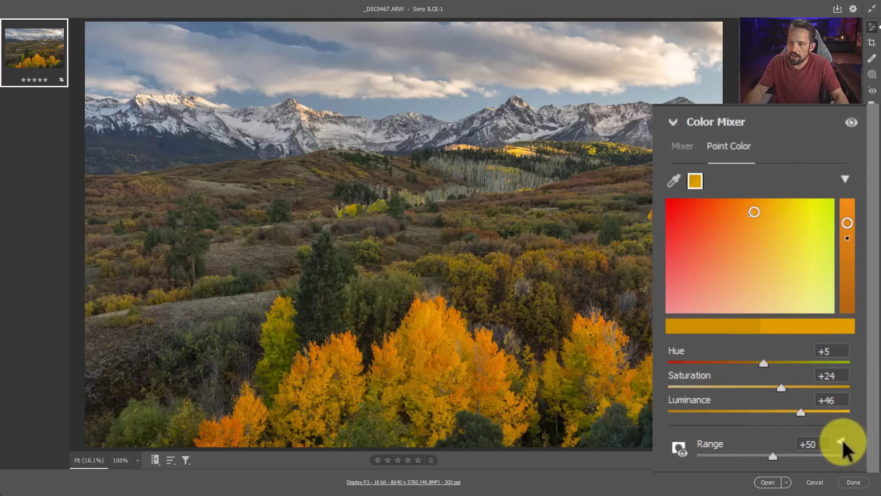
# Expand Range to show the Hue, Saturation and Luminance Range sliders
pyautogui.click(842, 442)
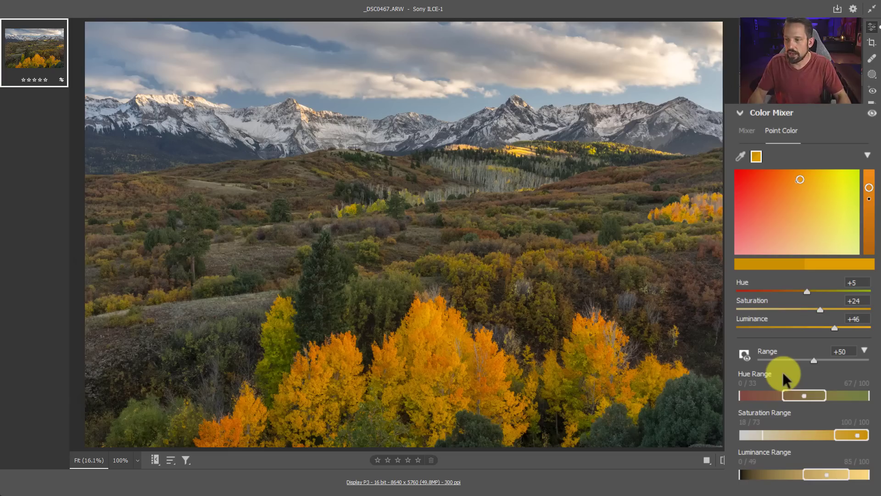
# Turn on Range Overlay and widen the point colour Range to +100
pyautogui.click(745, 354)
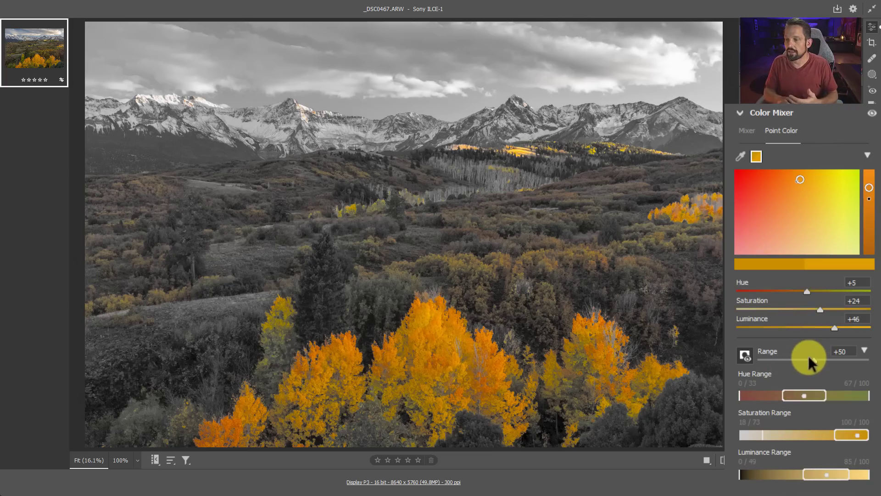
pyautogui.moveTo(814, 360); pyautogui.dragTo(871, 357)
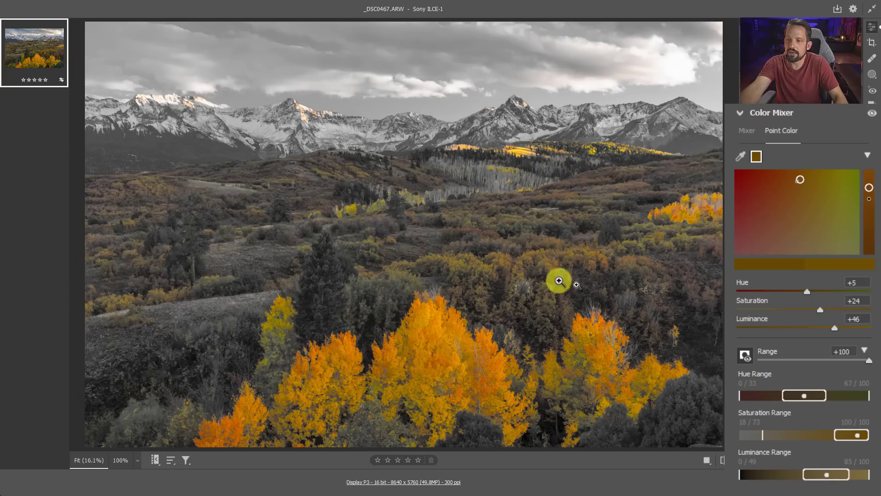
# Stretch Hue Range across the full bar and start Saturation Range at 18/40
pyautogui.moveTo(781, 394); pyautogui.dragTo(740, 396)
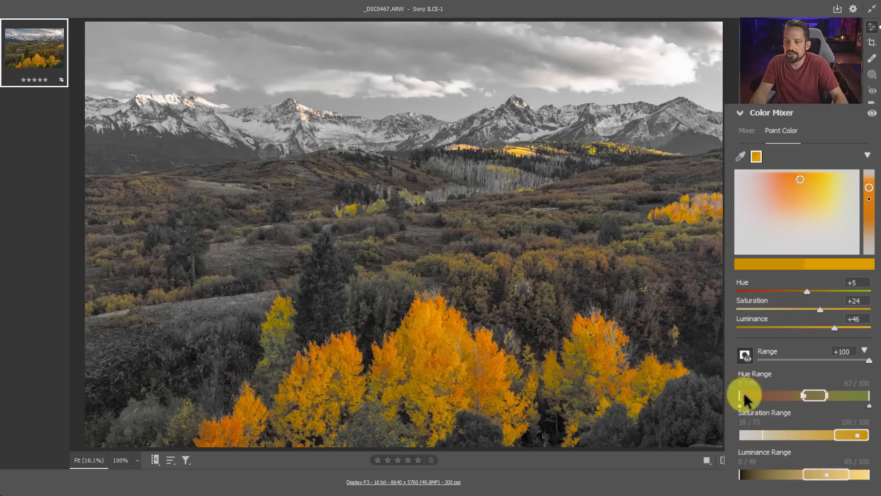
pyautogui.moveTo(825, 393); pyautogui.dragTo(869, 395)
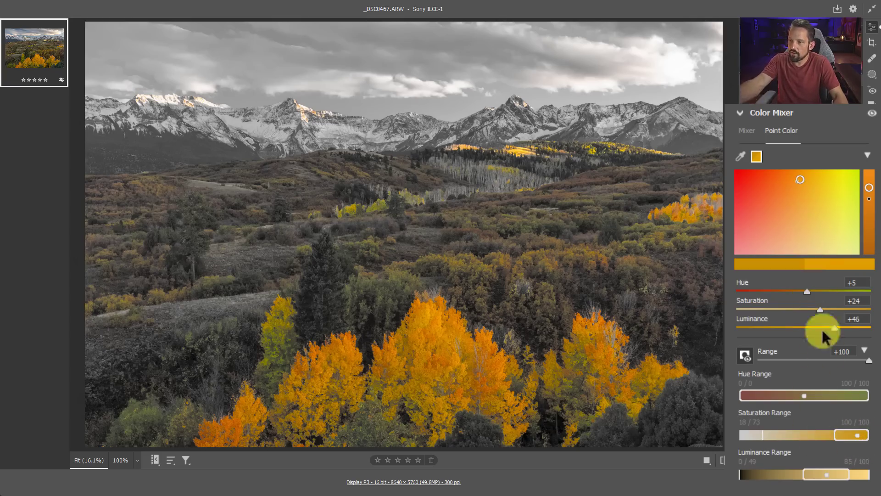
pyautogui.moveTo(832, 432); pyautogui.dragTo(792, 424)
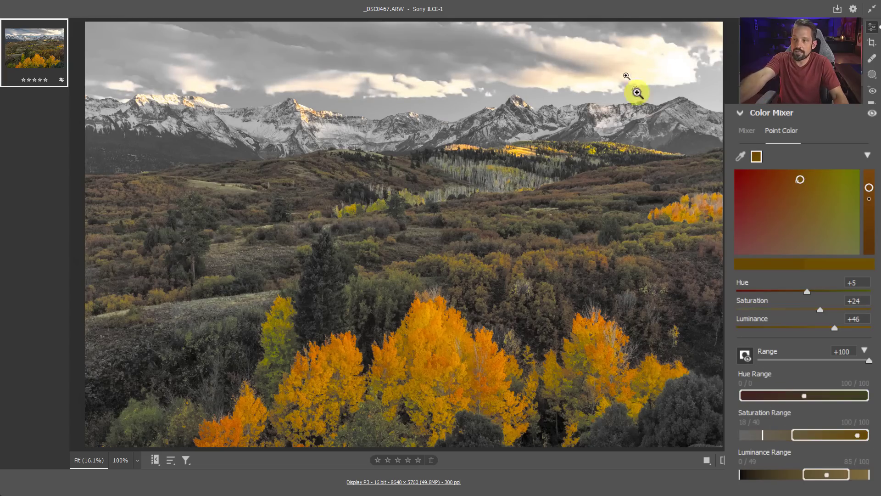
# Turn off the Range Overlay so the photo shows in full colour
pyautogui.click(745, 354)
pyautogui.click(746, 353)
pyautogui.click(745, 351)
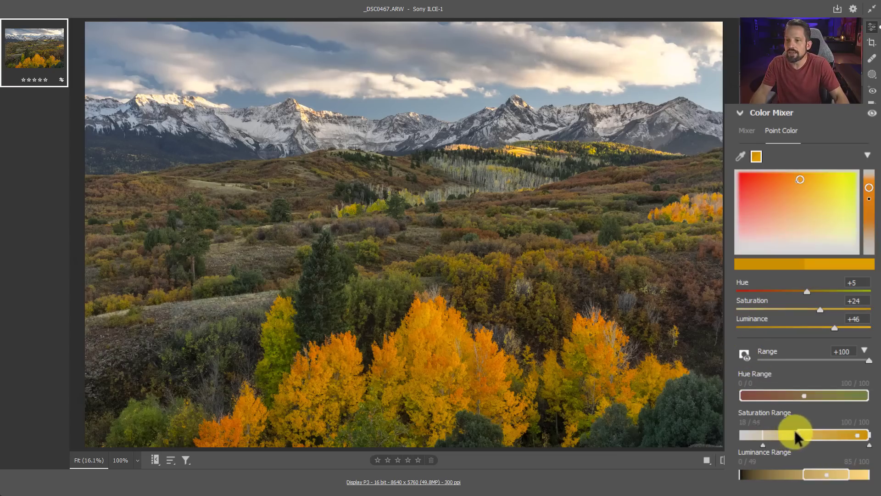
# Set the orange Saturation Range start to 62/62 after trying values from 0 to about 80
pyautogui.moveTo(788, 432); pyautogui.dragTo(823, 431)
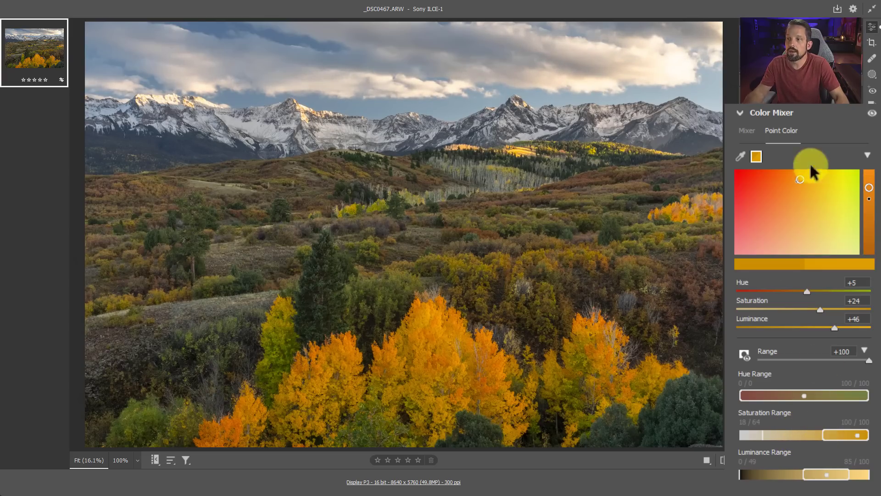
pyautogui.moveTo(822, 434); pyautogui.dragTo(758, 433)
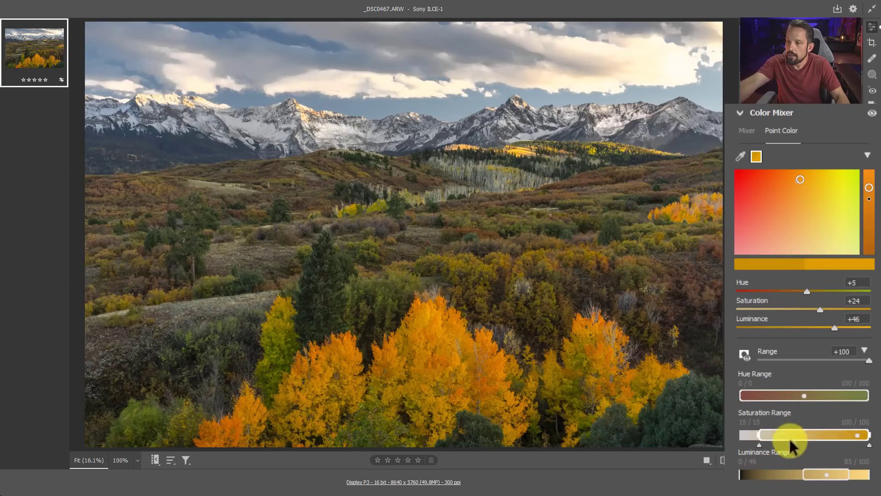
pyautogui.moveTo(761, 440); pyautogui.dragTo(728, 436)
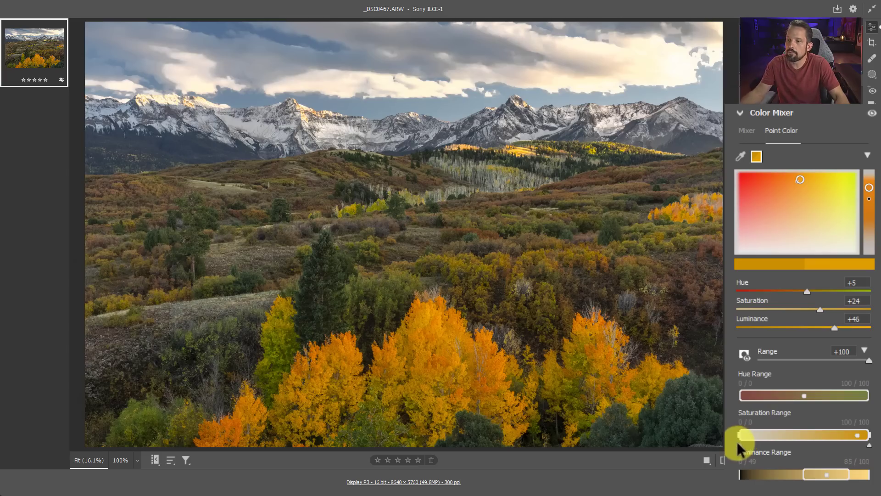
pyautogui.moveTo(741, 441); pyautogui.dragTo(845, 428)
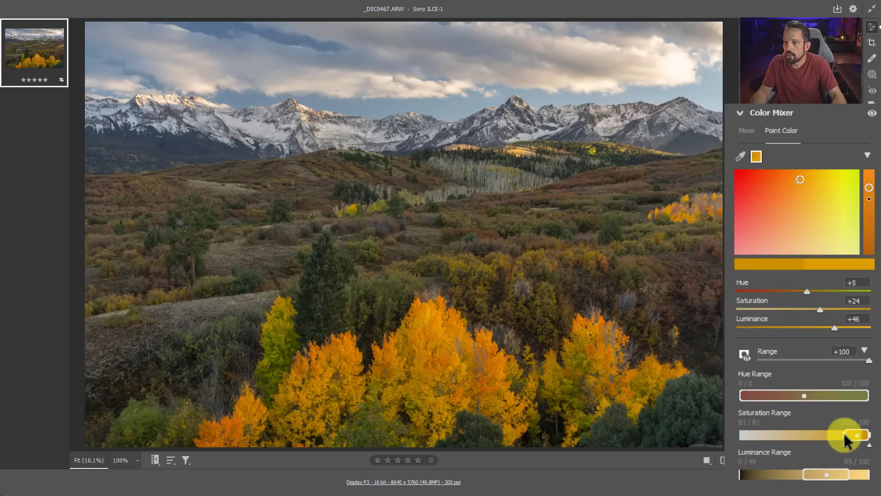
pyautogui.moveTo(844, 433); pyautogui.dragTo(817, 431)
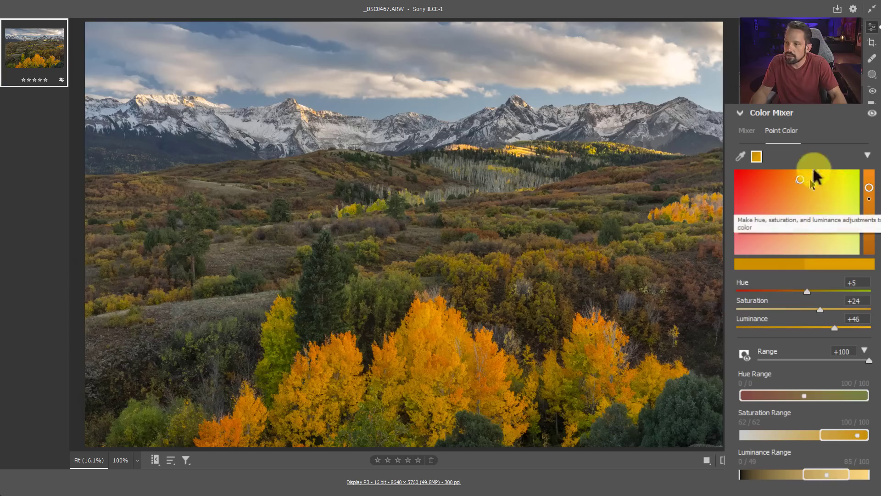
# Ease the orange point colour Range to +98 and fine-tune the Hue Range lower falloff
pyautogui.moveTo(867, 396)
pyautogui.mouseDown()
pyautogui.moveTo(828, 398)
pyautogui.moveTo(867, 400)
pyautogui.moveTo(862, 396)
pyautogui.mouseUp()
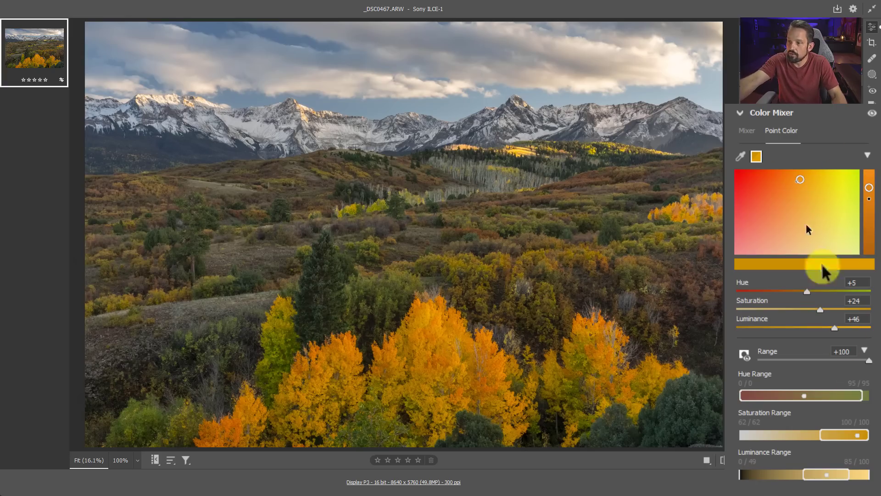
pyautogui.moveTo(865, 363)
pyautogui.mouseDown()
pyautogui.moveTo(834, 362)
pyautogui.moveTo(867, 362)
pyautogui.mouseUp()
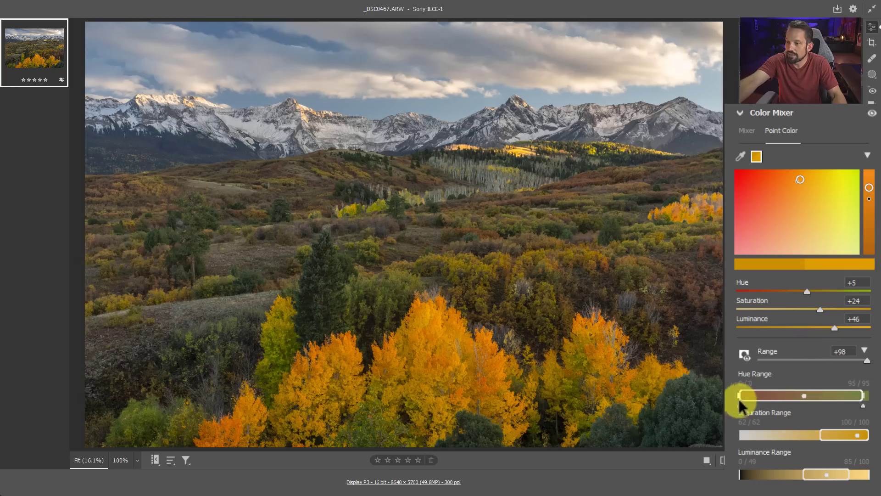
pyautogui.moveTo(741, 394); pyautogui.dragTo(788, 390)
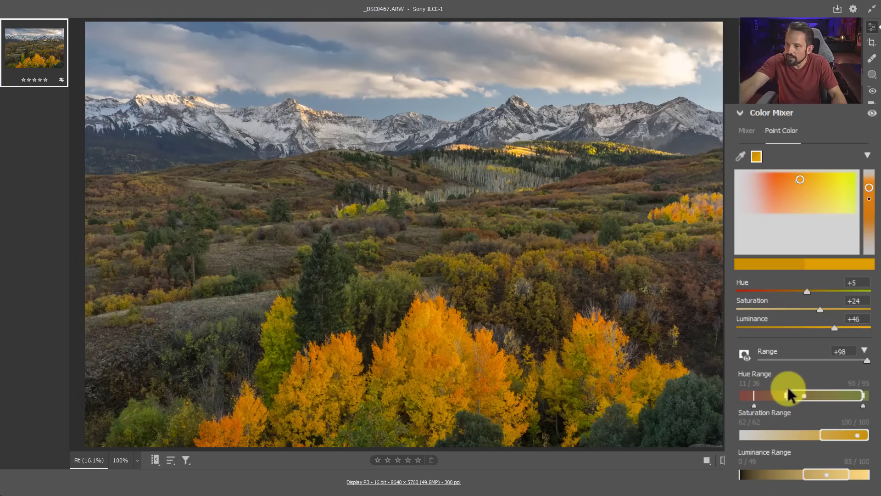
pyautogui.moveTo(755, 396); pyautogui.dragTo(758, 403)
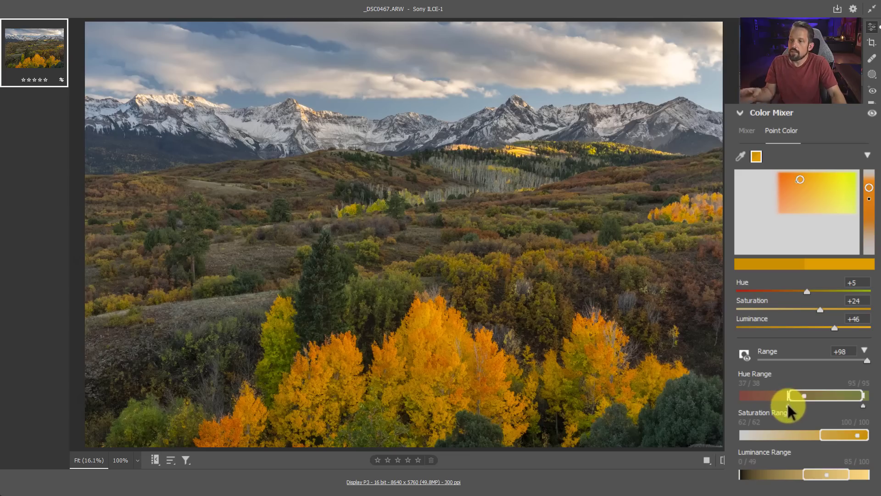
pyautogui.moveTo(781, 404); pyautogui.dragTo(779, 403)
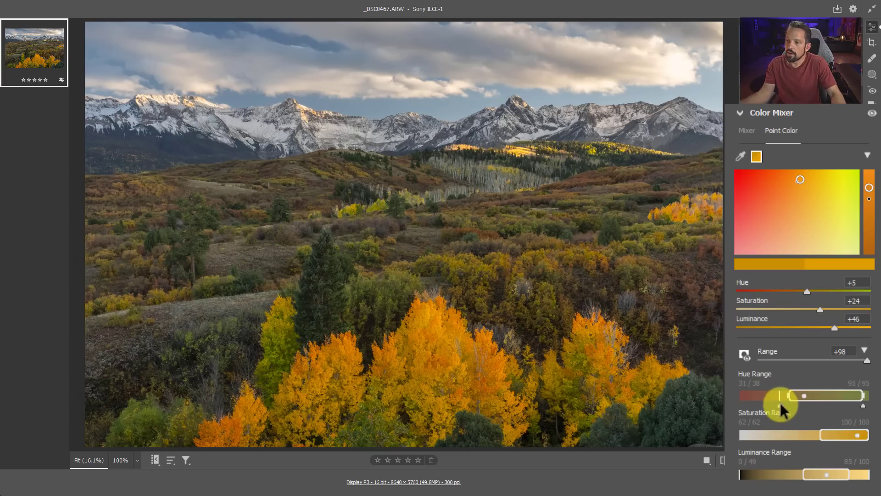
pyautogui.moveTo(780, 403); pyautogui.dragTo(735, 406)
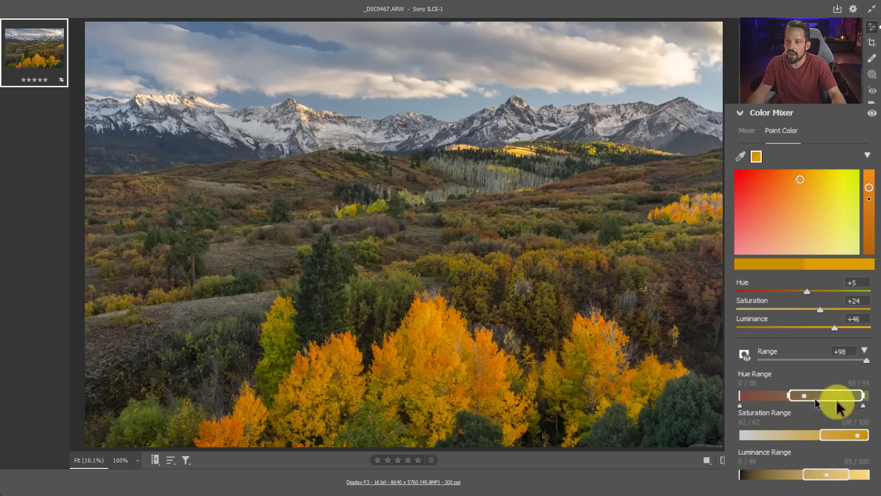
# Widen the Hue Range upper end to 81/100 while Alt-previewing the mask
pyautogui.moveTo(865, 403); pyautogui.dragTo(869, 405)
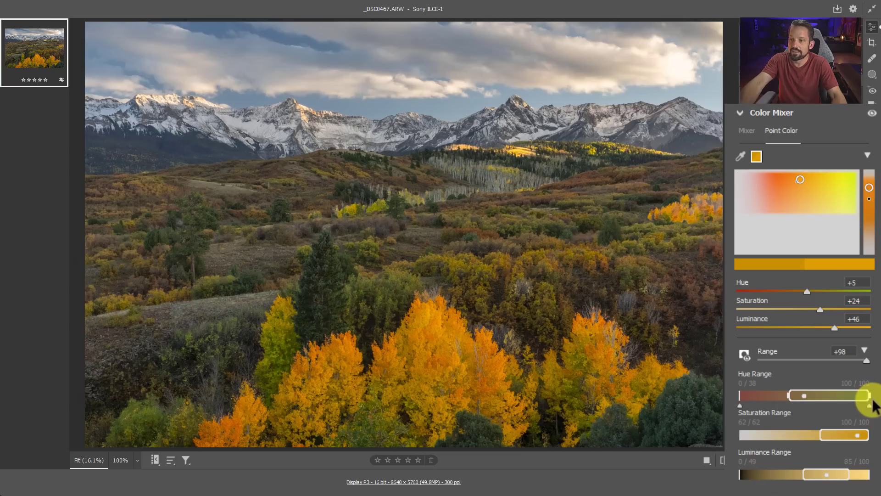
pyautogui.moveTo(873, 406); pyautogui.dragTo(870, 403)
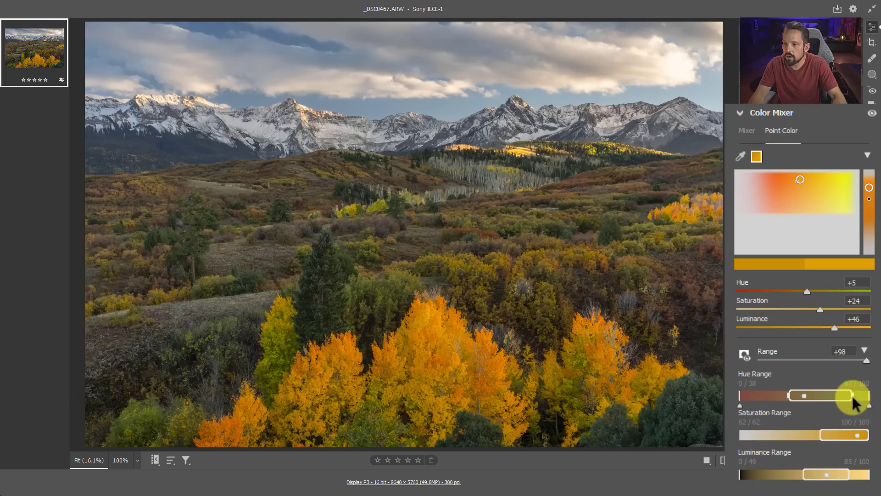
pyautogui.moveTo(852, 395); pyautogui.dragTo(852, 395)
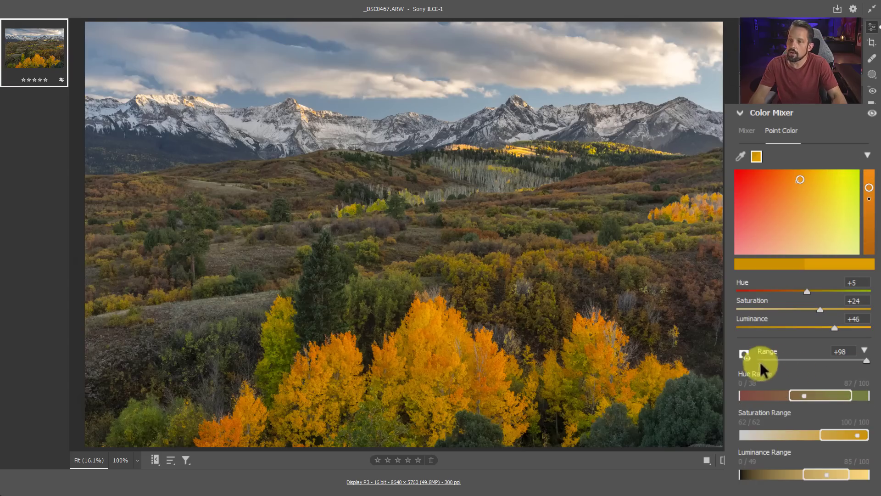
pyautogui.press('alt')
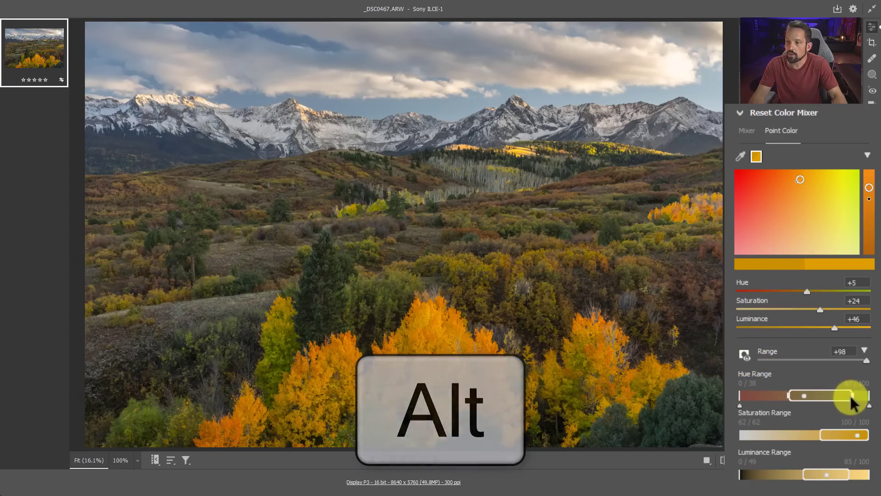
pyautogui.moveTo(850, 395)
pyautogui.mouseDown()
pyautogui.moveTo(833, 396)
pyautogui.moveTo(855, 397)
pyautogui.moveTo(842, 396)
pyautogui.mouseUp()
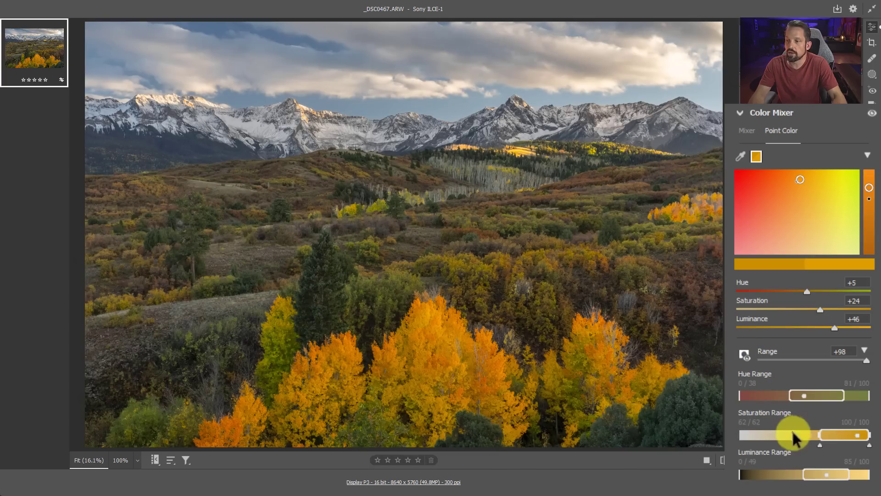
# Start Saturation Range at 20/57, extend Hue Range to 0/38, set Luminance Range 0/49–85/100
pyautogui.moveTo(821, 435); pyautogui.dragTo(749, 440)
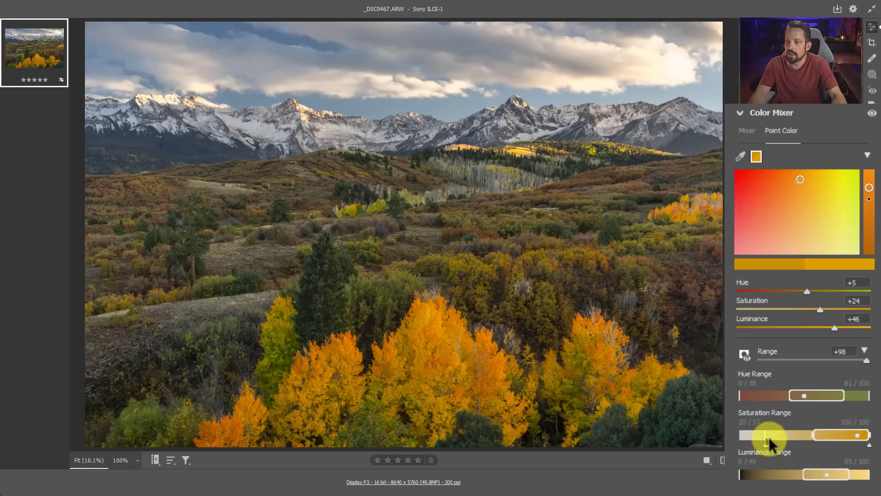
pyautogui.moveTo(754, 397); pyautogui.dragTo(740, 398)
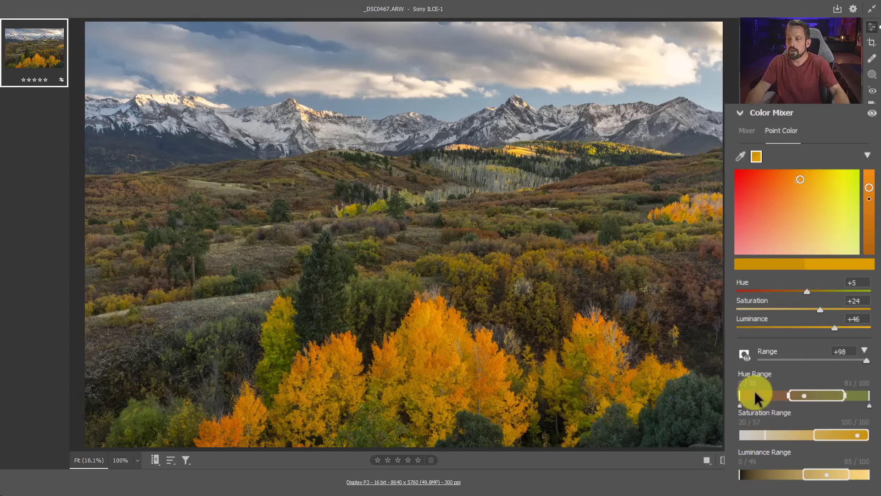
pyautogui.moveTo(808, 492); pyautogui.dragTo(808, 470)
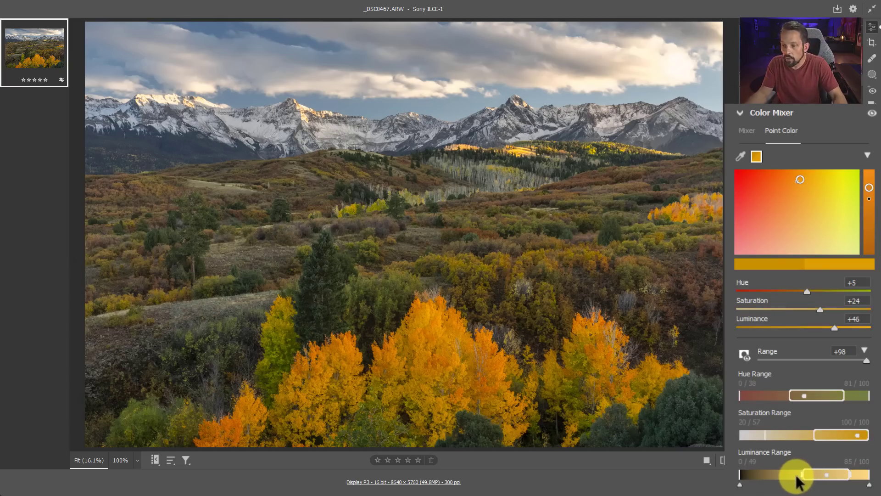
pyautogui.moveTo(740, 484); pyautogui.dragTo(786, 486)
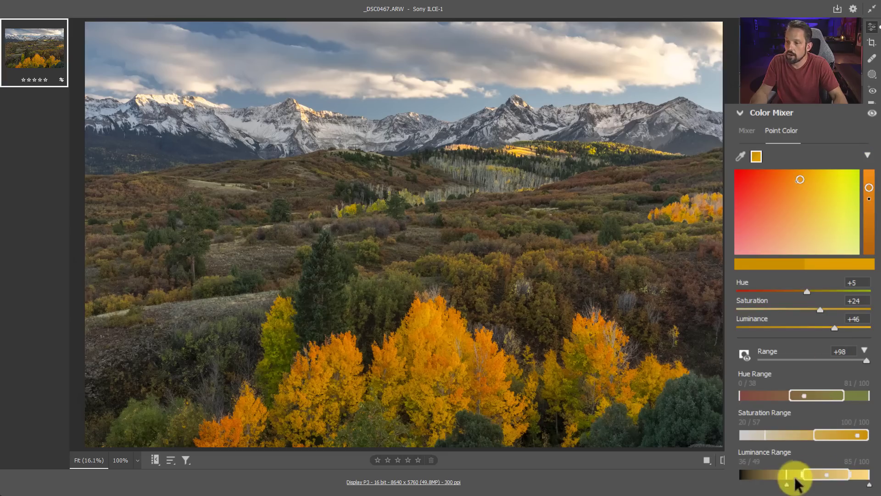
pyautogui.moveTo(787, 487); pyautogui.dragTo(734, 480)
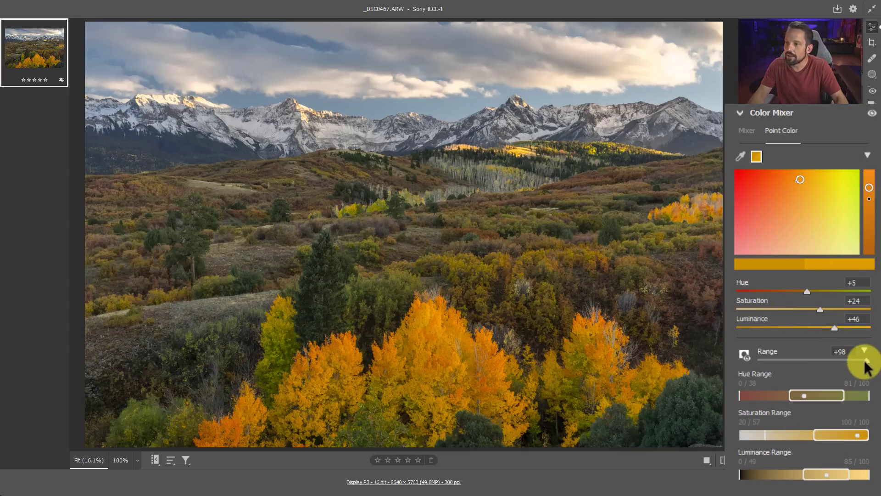
# Narrow the orange point colour Range to +75 and compare with Color Mixer toggled off and on
pyautogui.moveTo(865, 360); pyautogui.dragTo(838, 353)
pyautogui.click(872, 115)
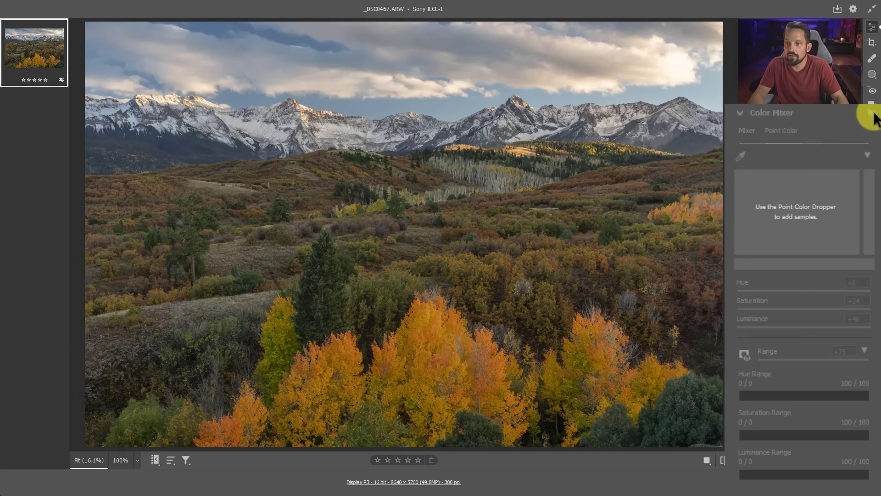
pyautogui.click(872, 115)
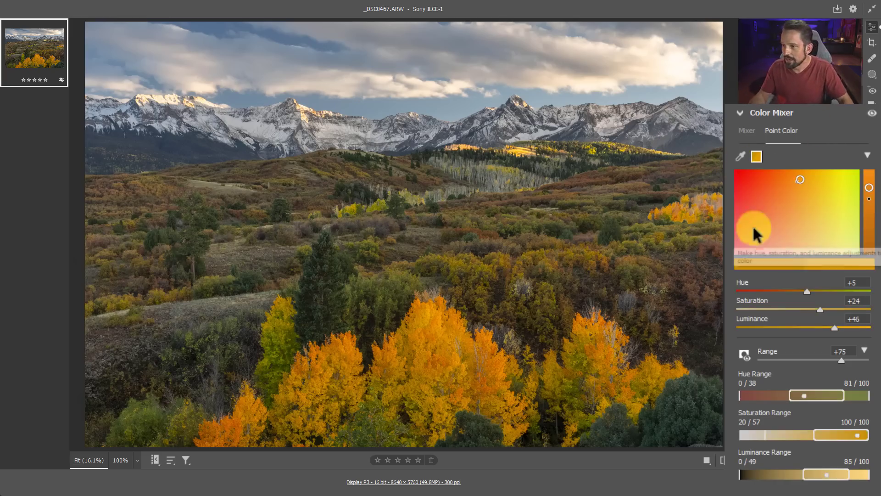
pyautogui.click(742, 156)
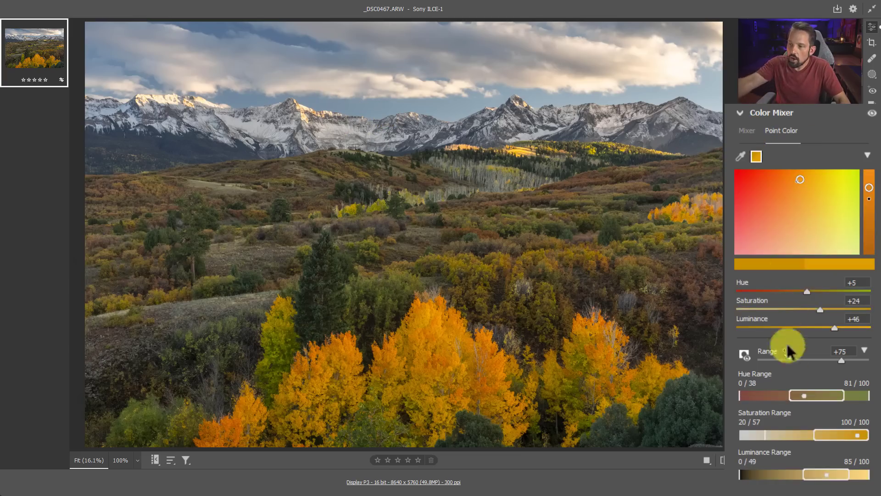
# Create a Sky mask (Mask 1) and collapse its Color section to show Point Color
pyautogui.click(872, 76)
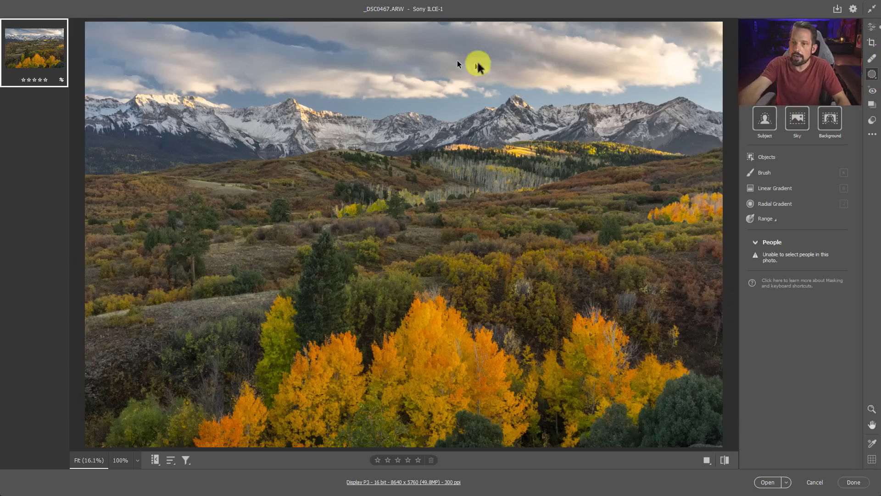
pyautogui.click(804, 122)
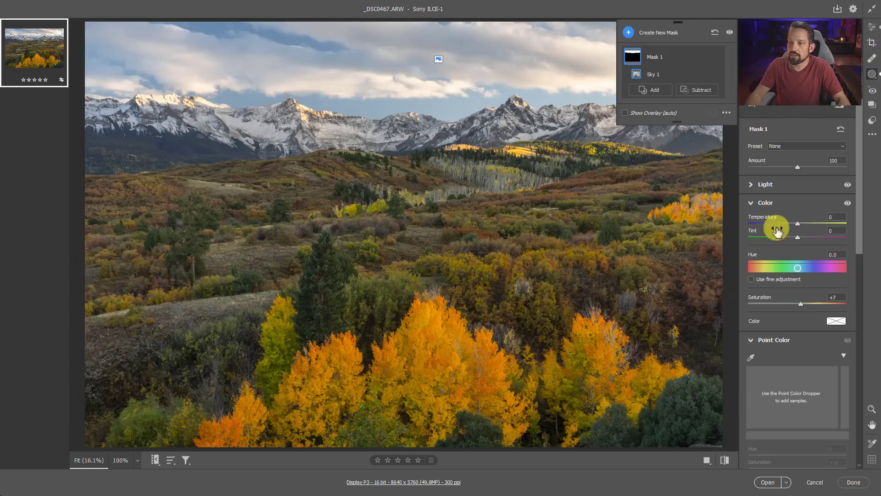
pyautogui.click(752, 203)
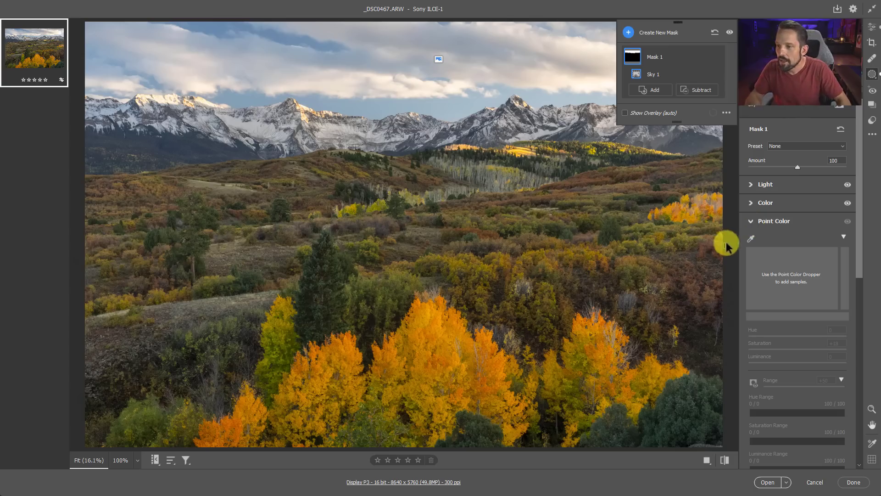
# Sample the blue sky as Mask 1's point colour with the Point Color dropper
pyautogui.click(751, 239)
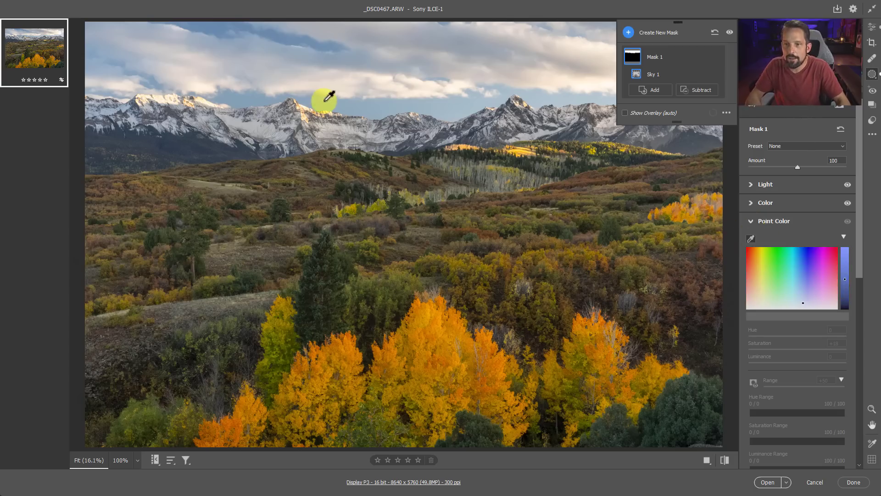
pyautogui.click(439, 59)
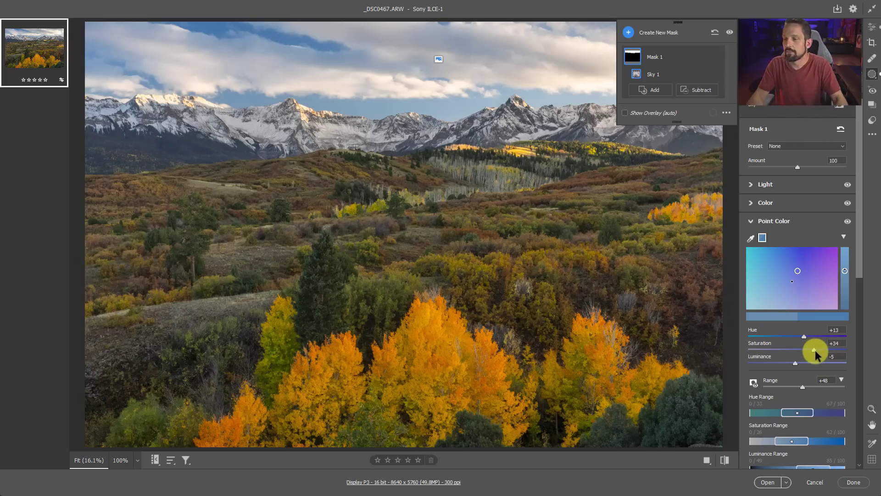
# Raise the sky blue's saturation and trim its Luminance Range to 53/60–100/100
pyautogui.moveTo(815, 350); pyautogui.dragTo(827, 347)
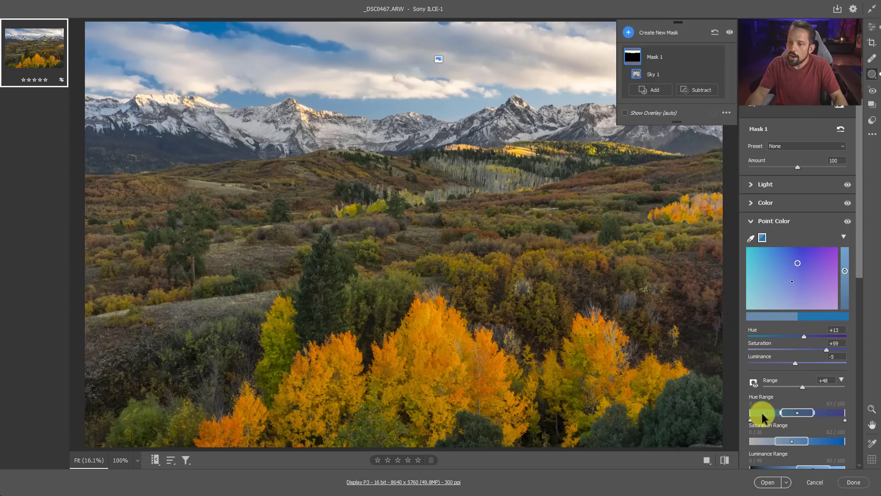
pyautogui.scroll(-2, 776, 420)
pyautogui.moveTo(749, 421); pyautogui.dragTo(771, 421)
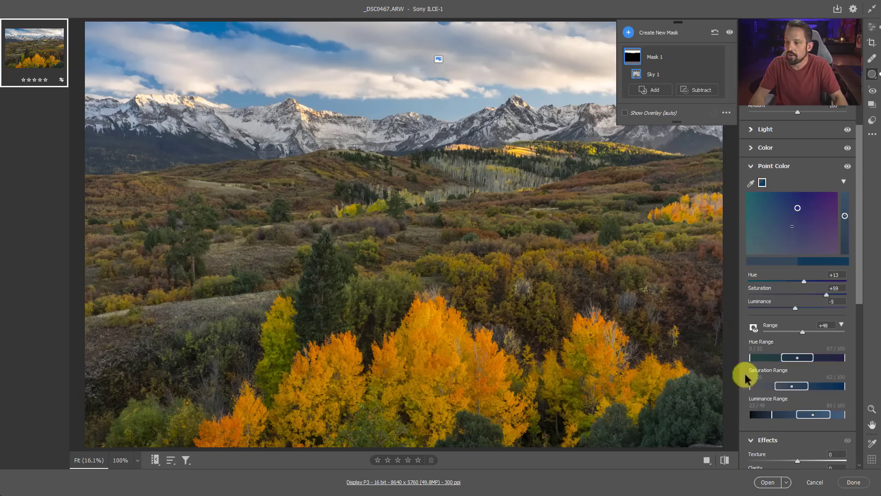
pyautogui.moveTo(832, 416); pyautogui.dragTo(868, 415)
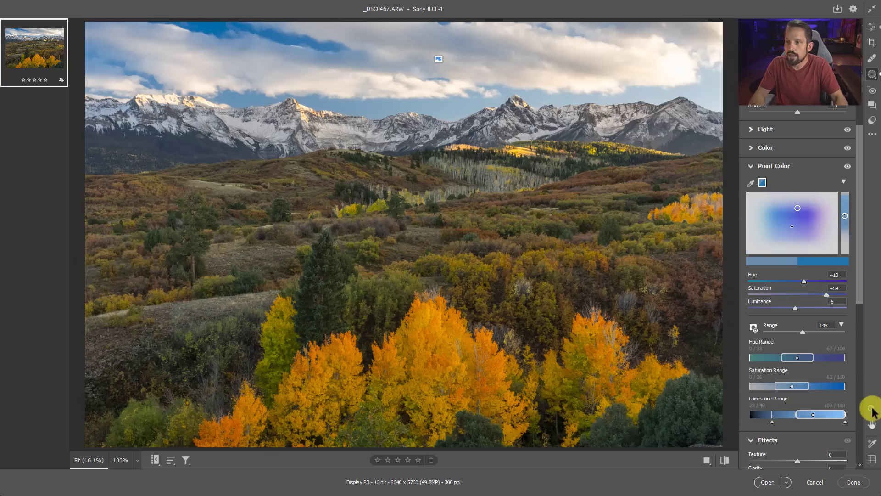
pyautogui.moveTo(772, 416); pyautogui.dragTo(804, 357)
# Set sky blue Range +100, Saturation +79, Luminance −24, then compare with the effect hidden
pyautogui.moveTo(803, 329); pyautogui.dragTo(867, 324)
pyautogui.moveTo(827, 293); pyautogui.dragTo(788, 312)
pyautogui.moveTo(775, 418); pyautogui.dragTo(791, 359)
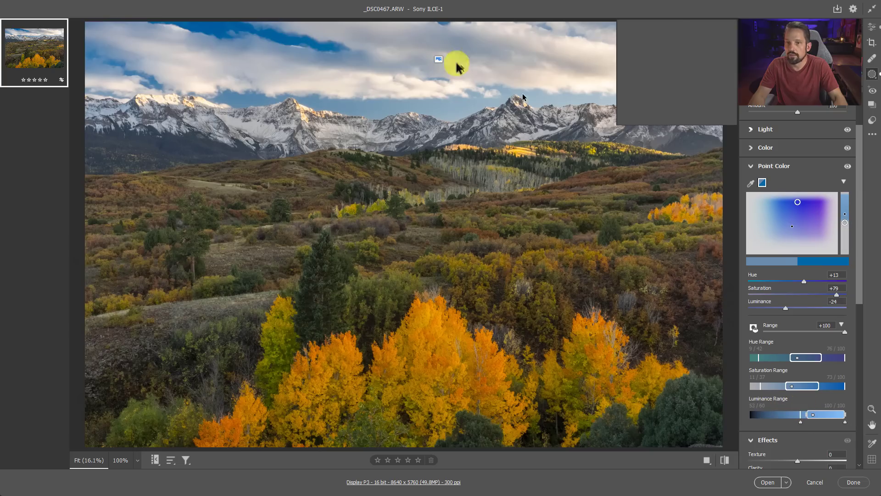
pyautogui.click(848, 167)
pyautogui.click(847, 166)
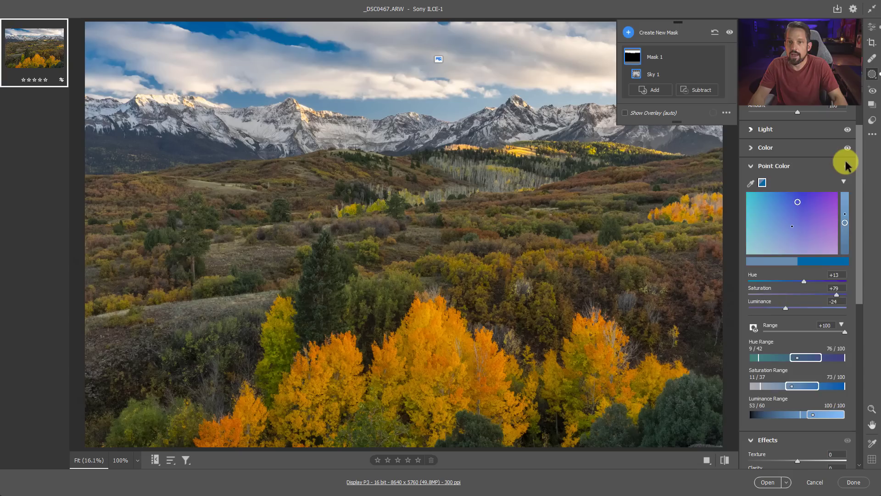
# In the main Color Mixer, set yellows to Hue −14, Saturation +28, Luminance +13
pyautogui.click(872, 27)
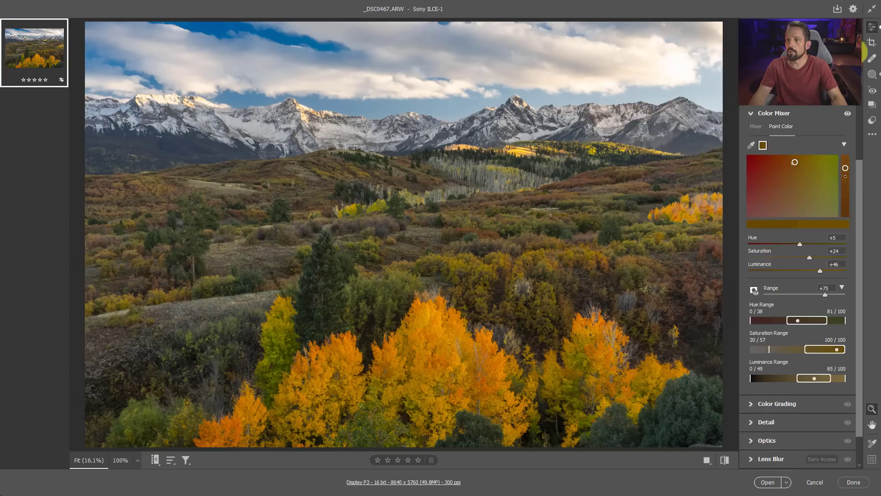
pyautogui.click(759, 125)
pyautogui.click(790, 285)
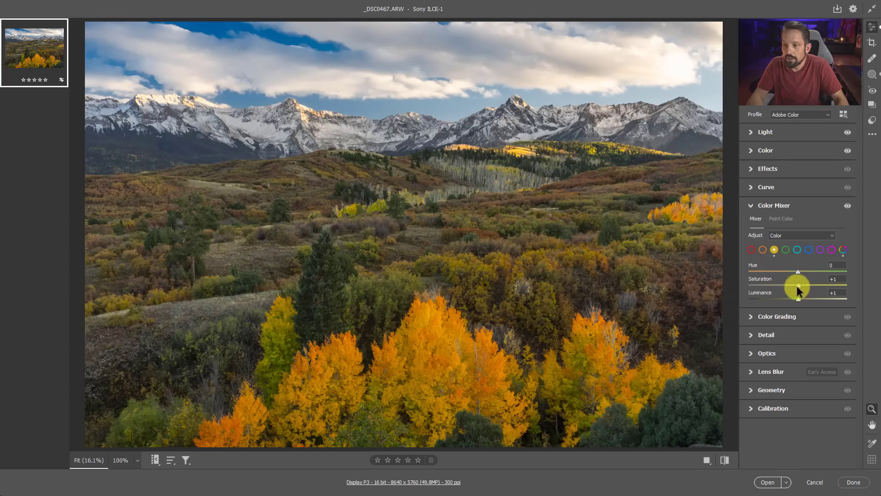
pyautogui.moveTo(797, 285); pyautogui.dragTo(808, 301)
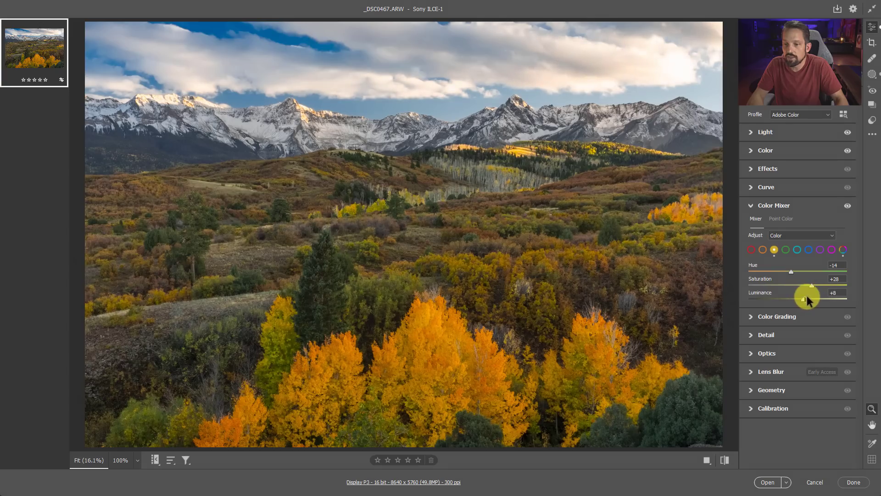
# Recheck Point Color, return to the Mixer, and compare with colour mixing toggled off and on
pyautogui.click(781, 220)
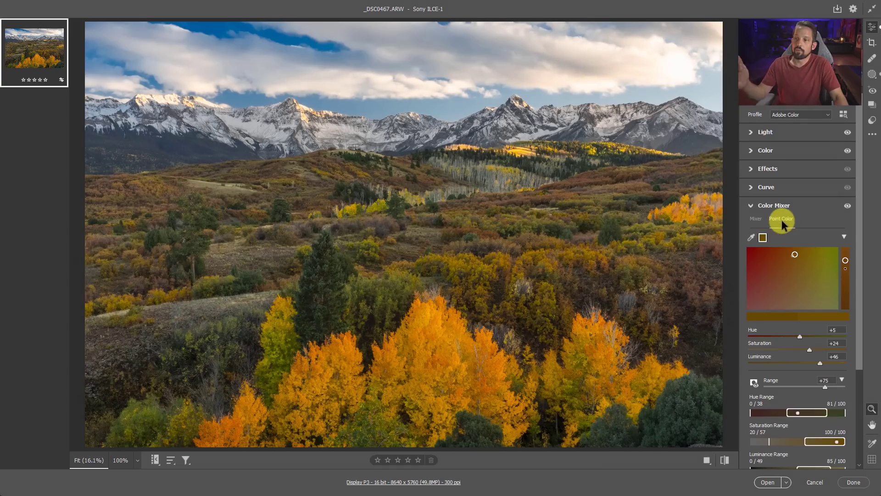
pyautogui.click(755, 219)
pyautogui.click(847, 207)
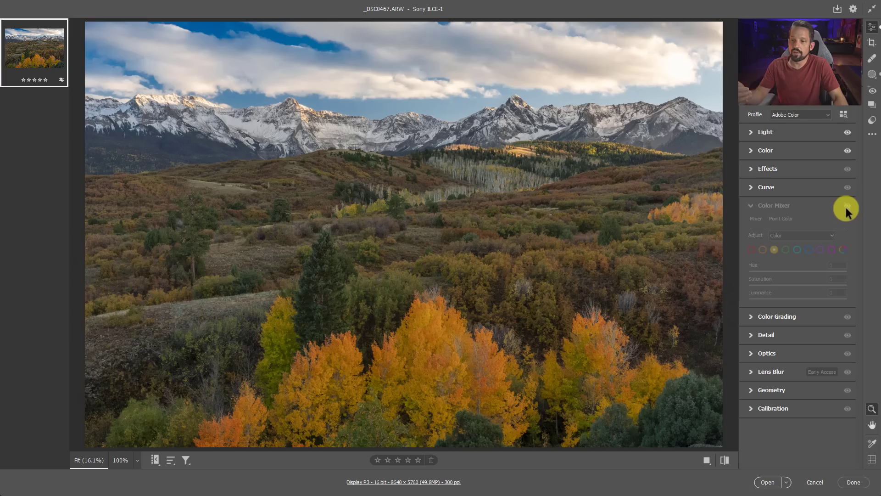
pyautogui.click(844, 206)
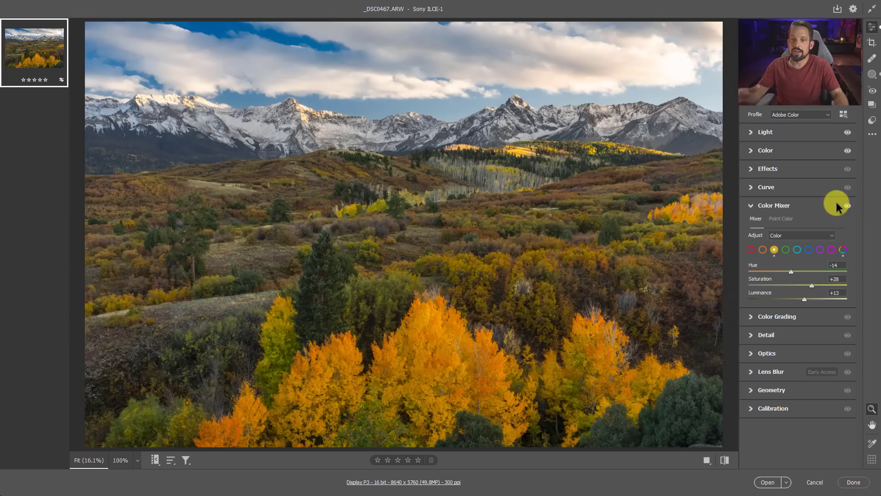